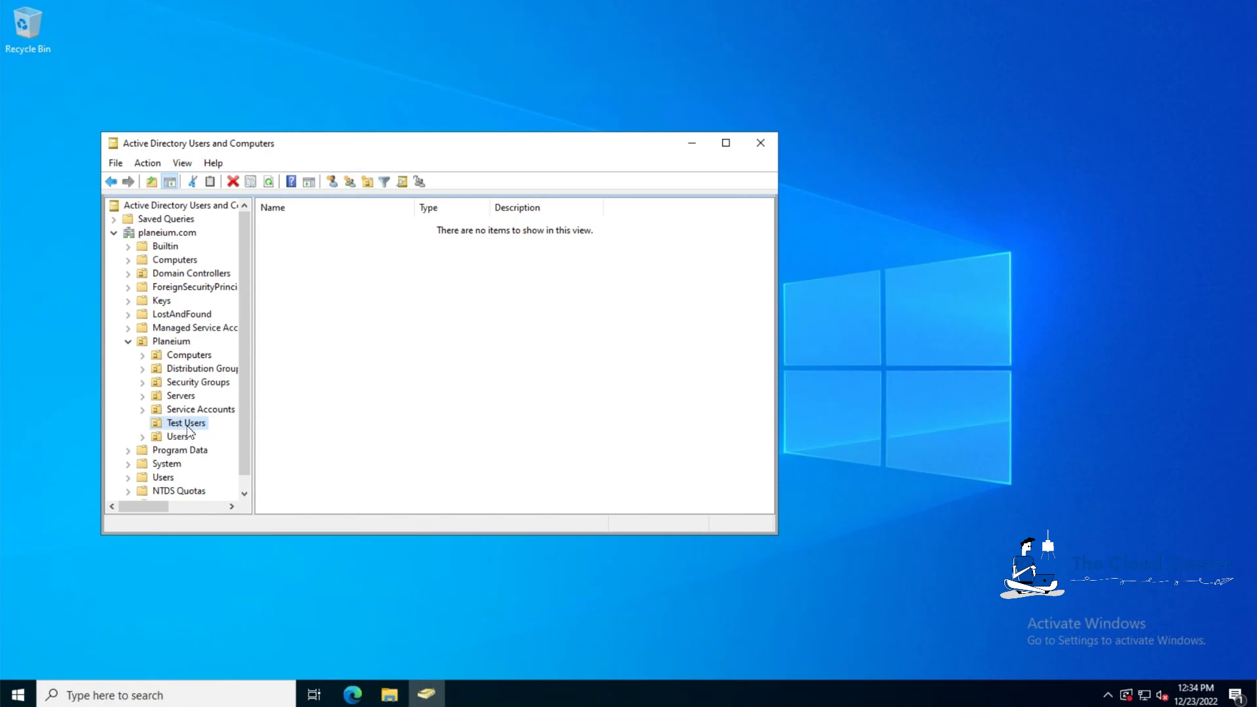
left_click(183, 163)
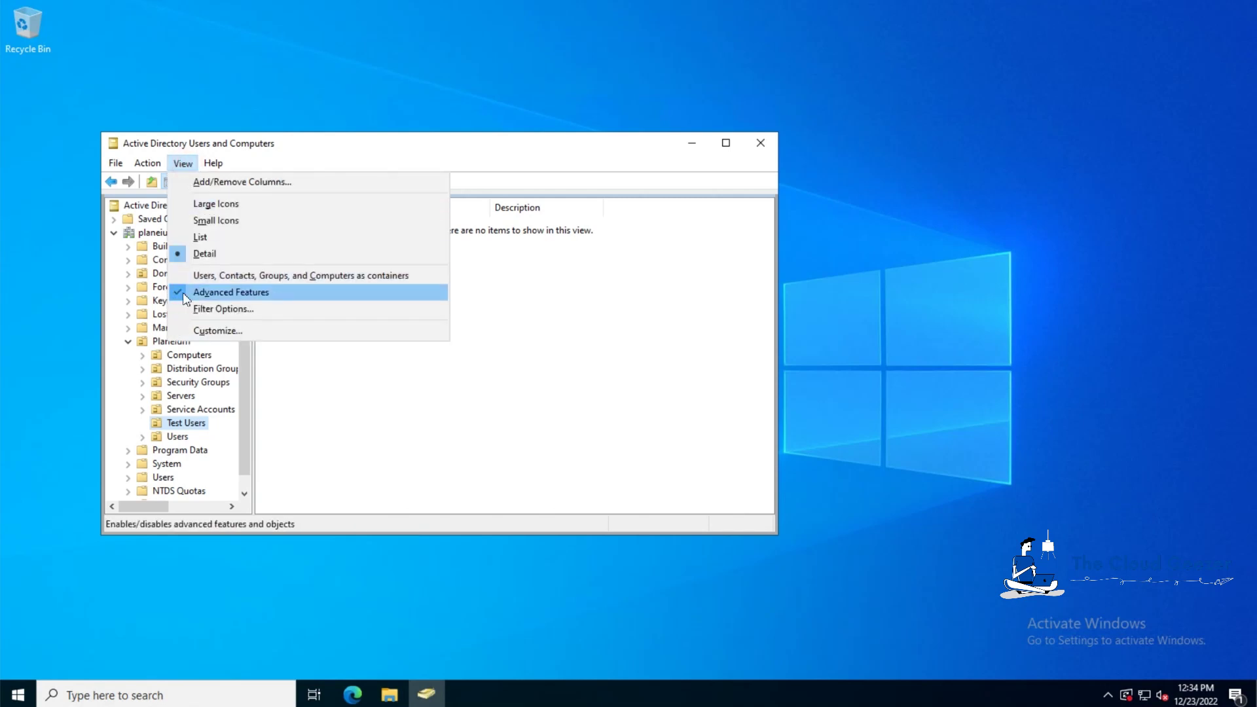
left_click(185, 422)
right_click(185, 422)
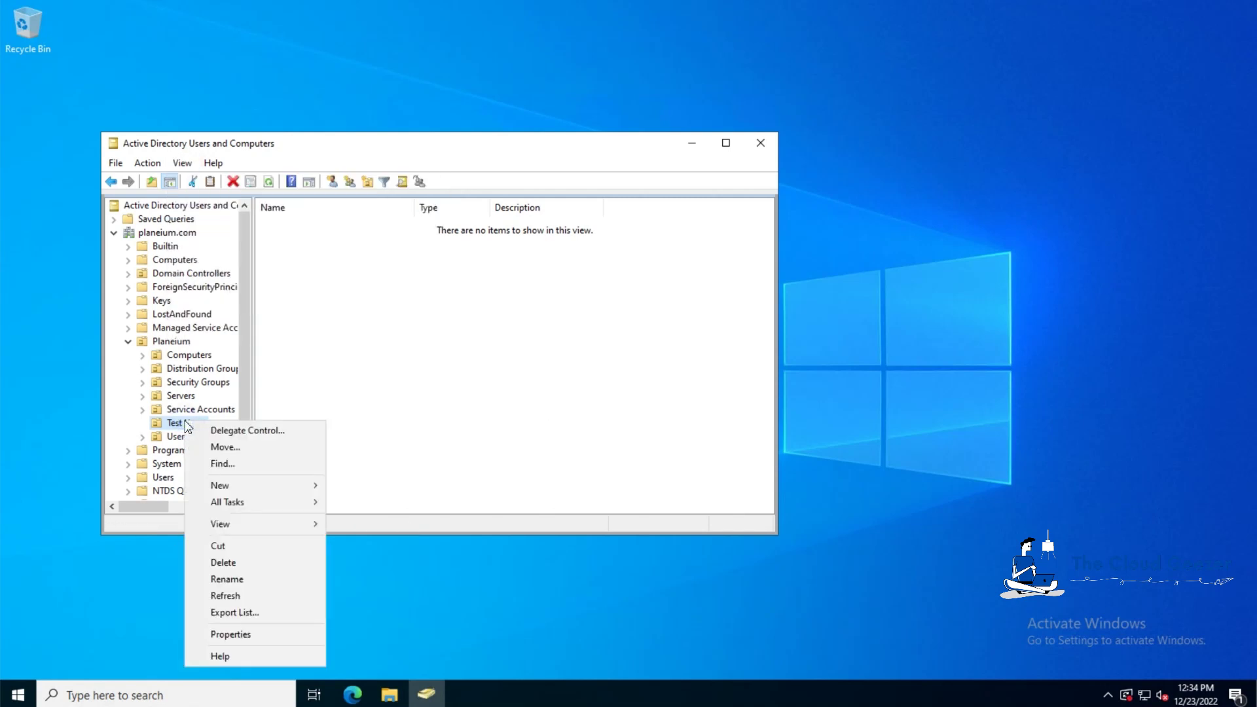
left_click(221, 635)
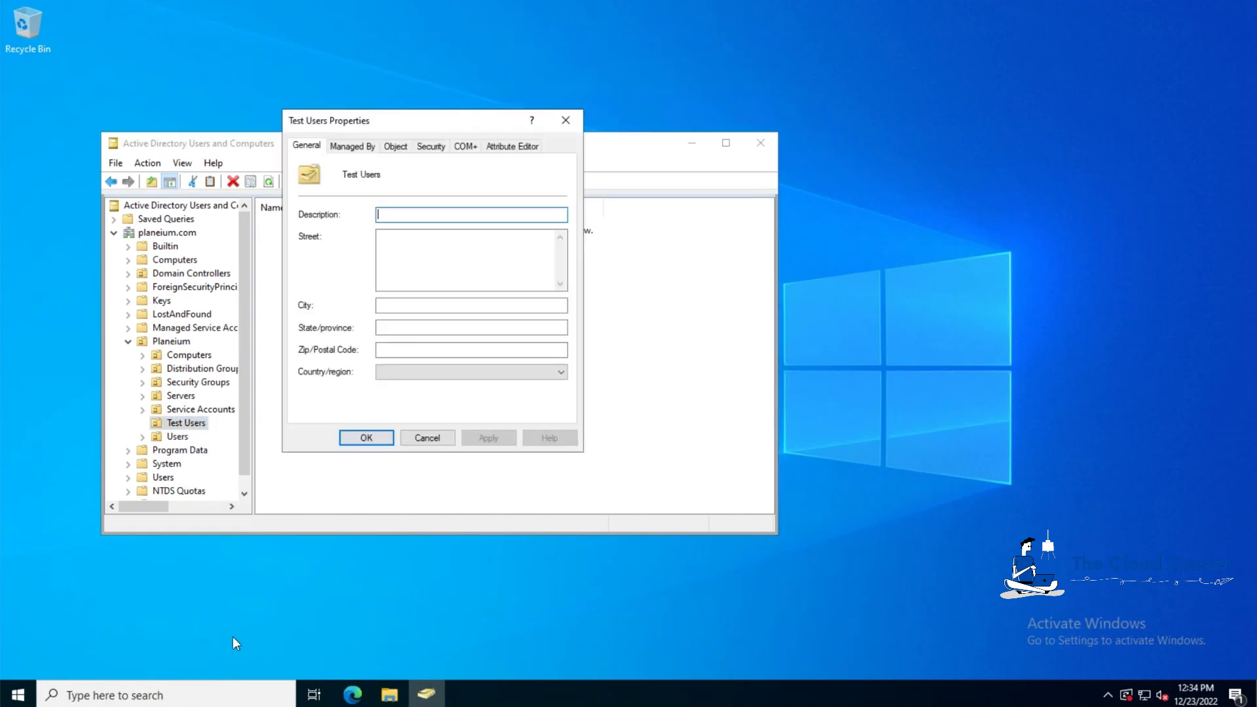
left_click(517, 149)
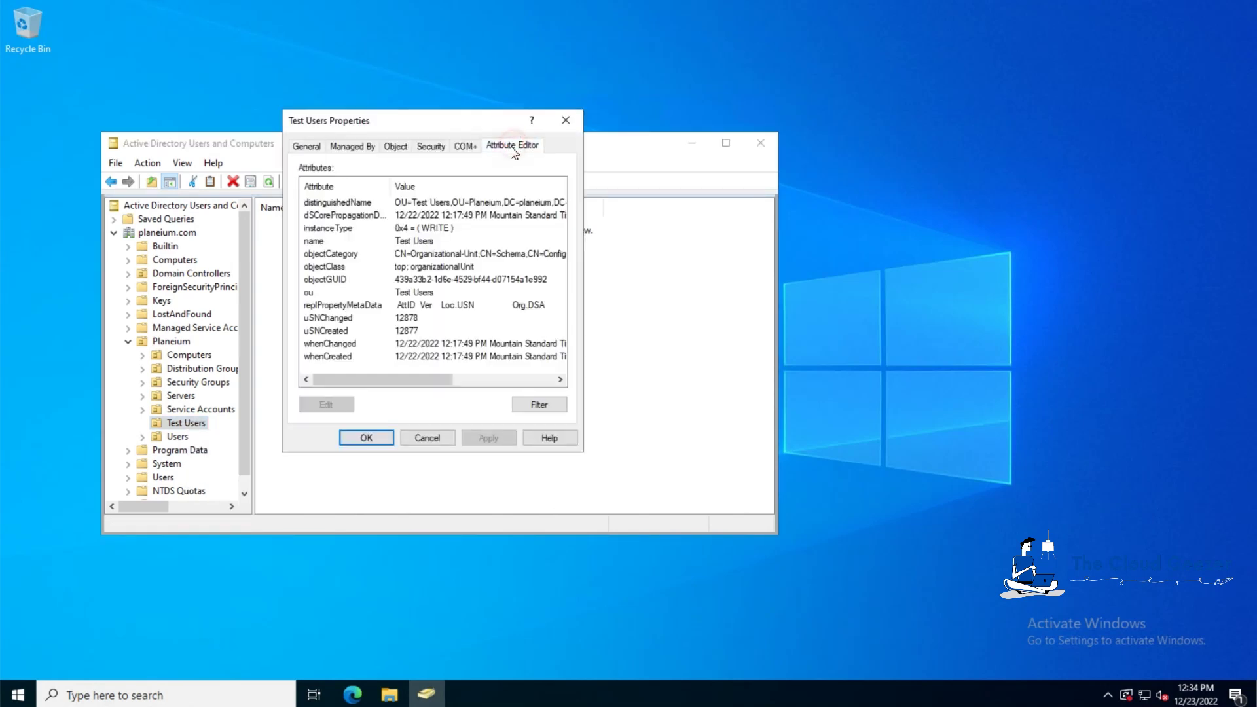
left_click(417, 204)
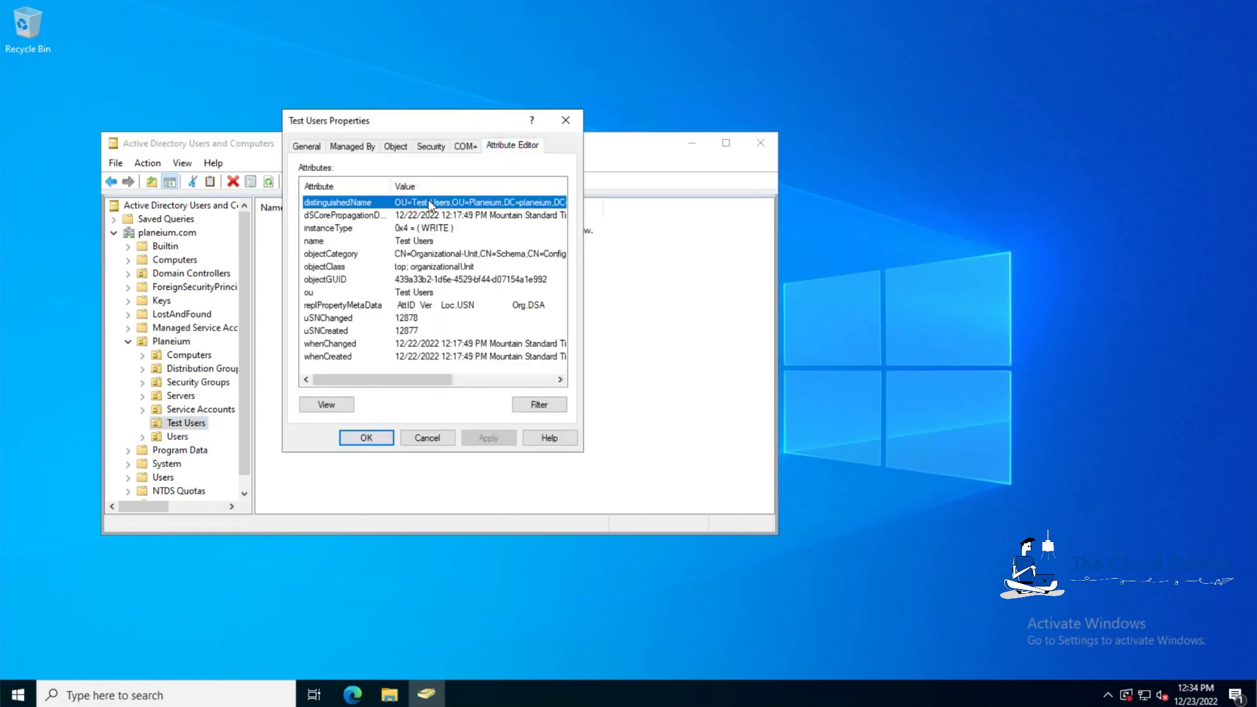
double_click(430, 205)
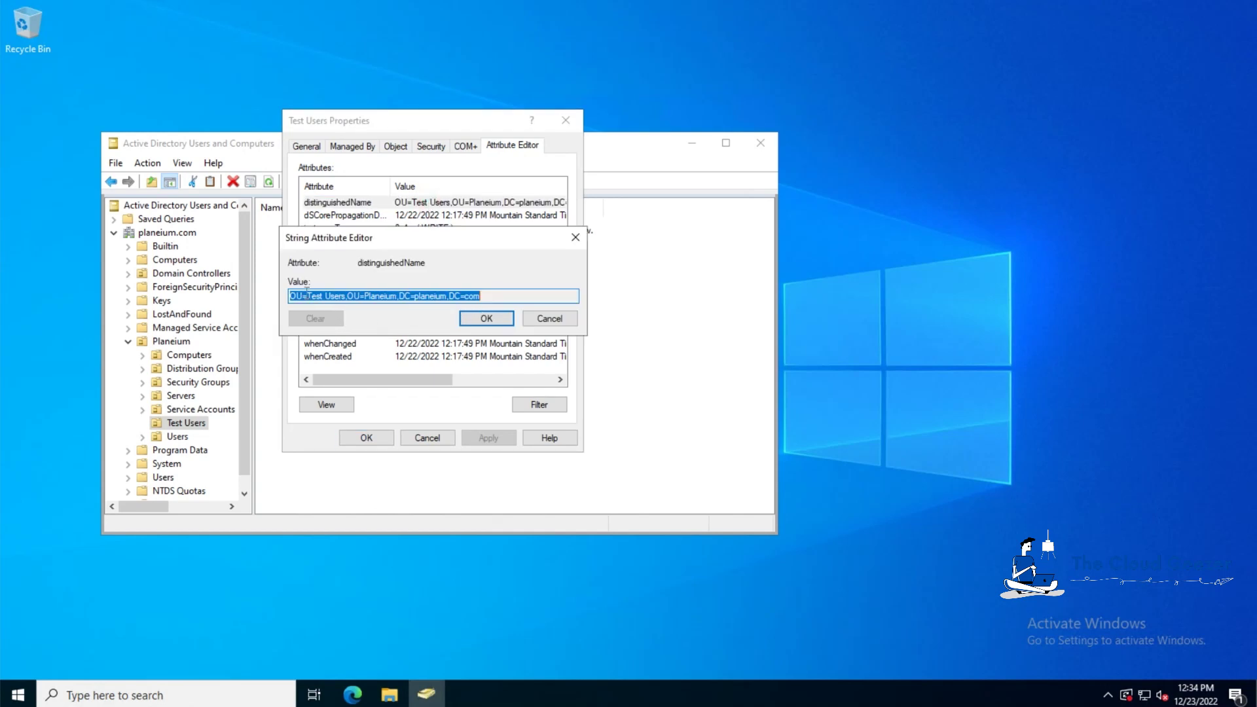
left_click(503, 318)
left_click(427, 438)
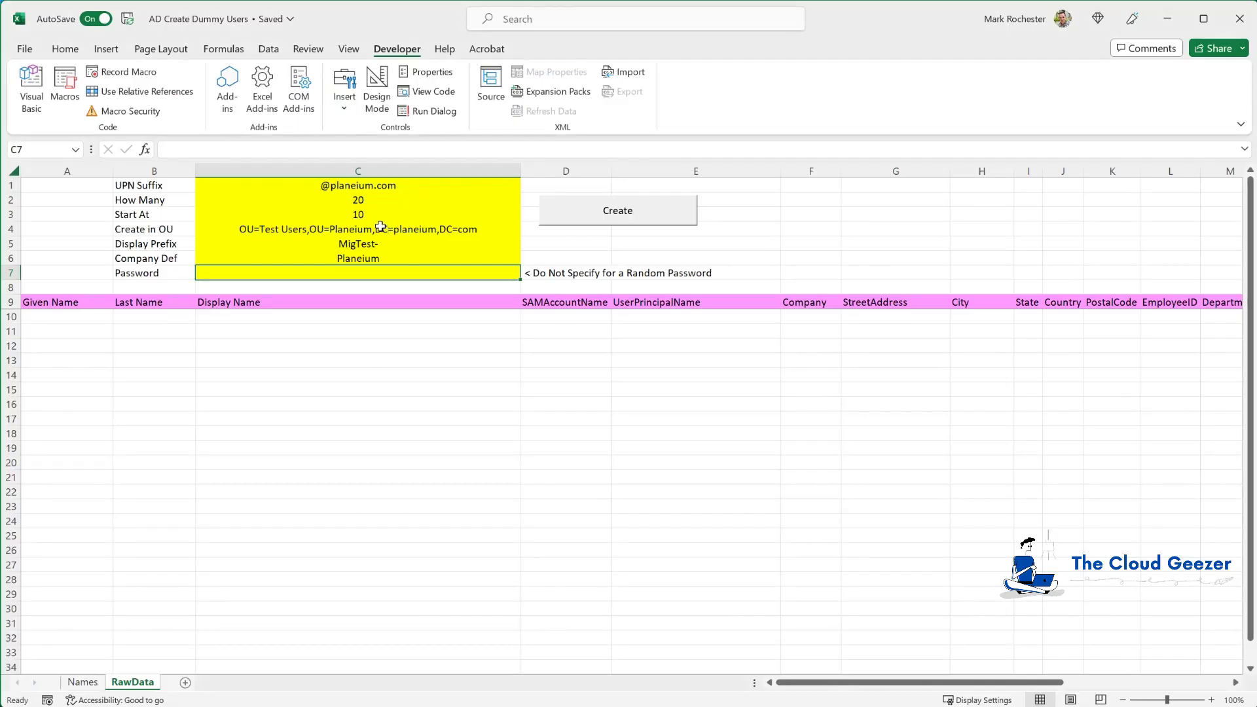
Step: Select the Test Users OU path in C4 and run the Create macro
left_click(366, 229)
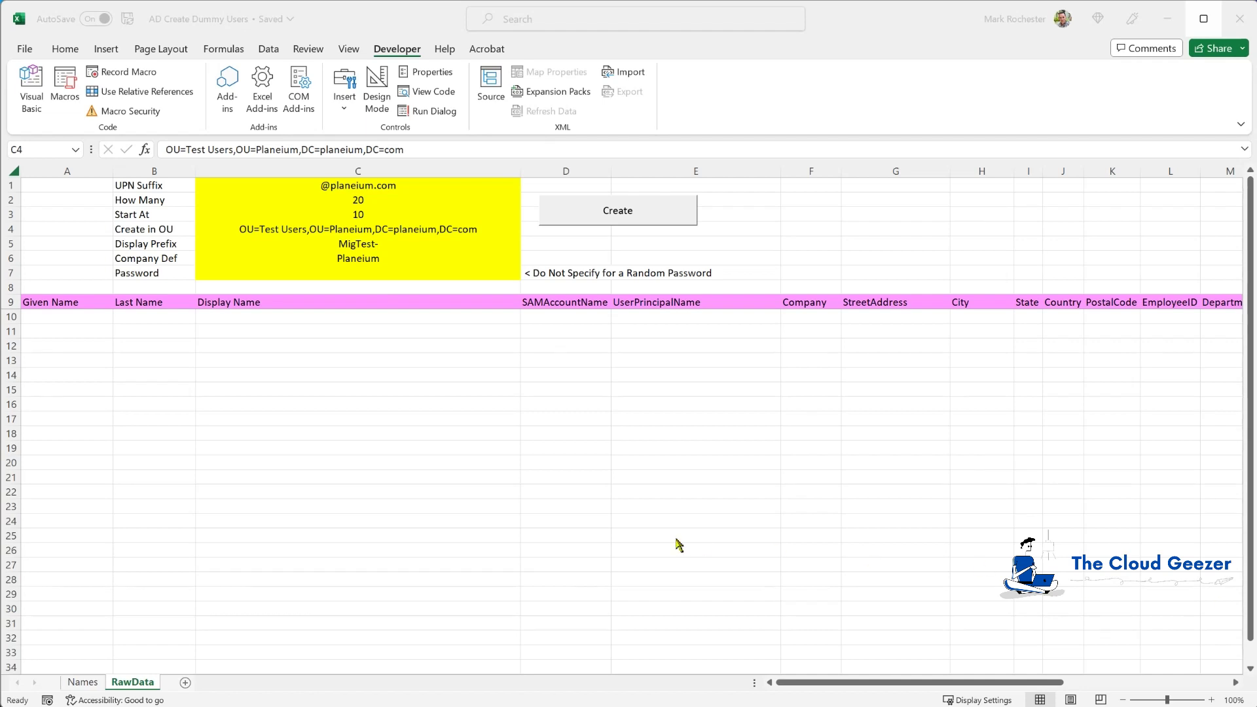
left_click(615, 218)
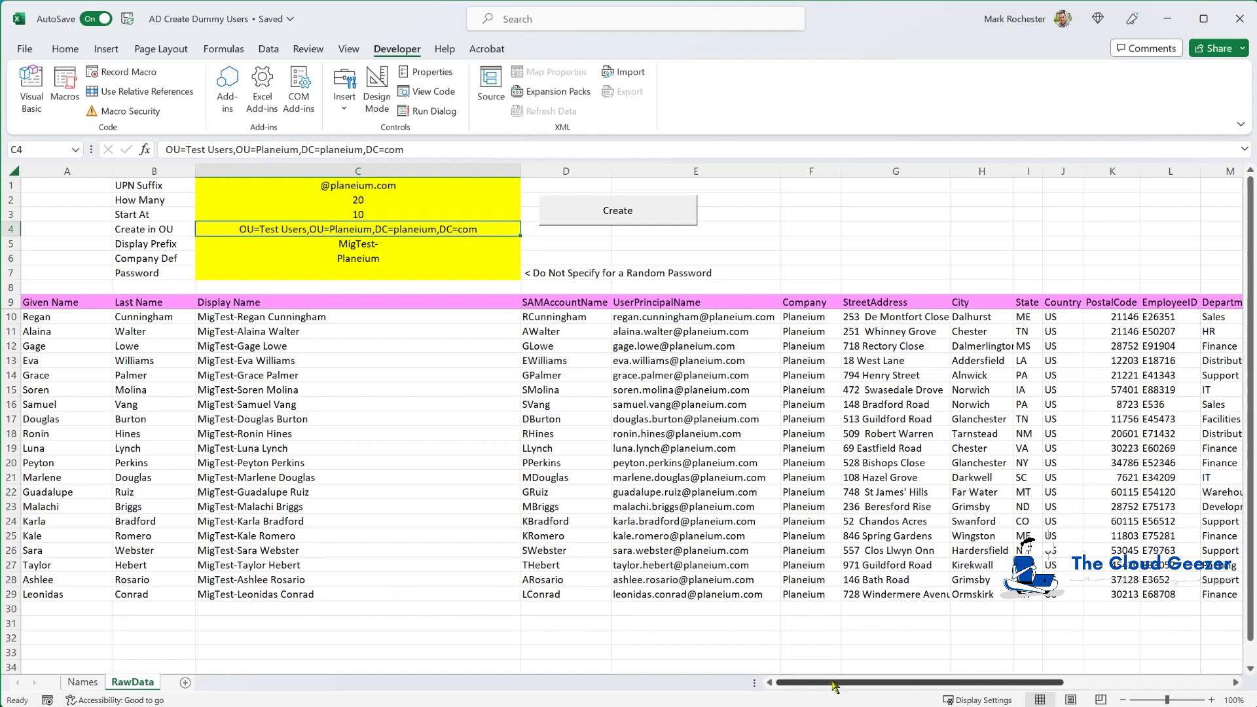
Step: Scroll right past the 20 generated users' columns toward the Create Command column
left_click_drag(833, 684, 950, 686)
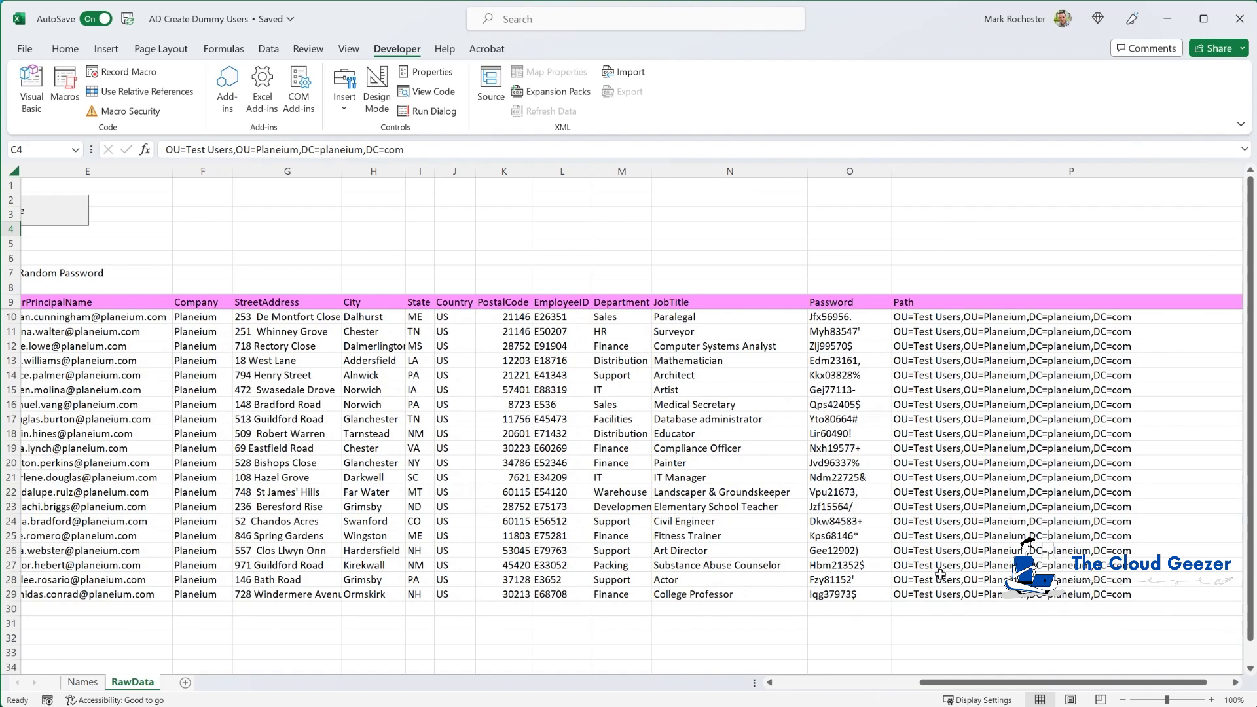
left_click_drag(951, 690, 1016, 689)
left_click(1236, 682)
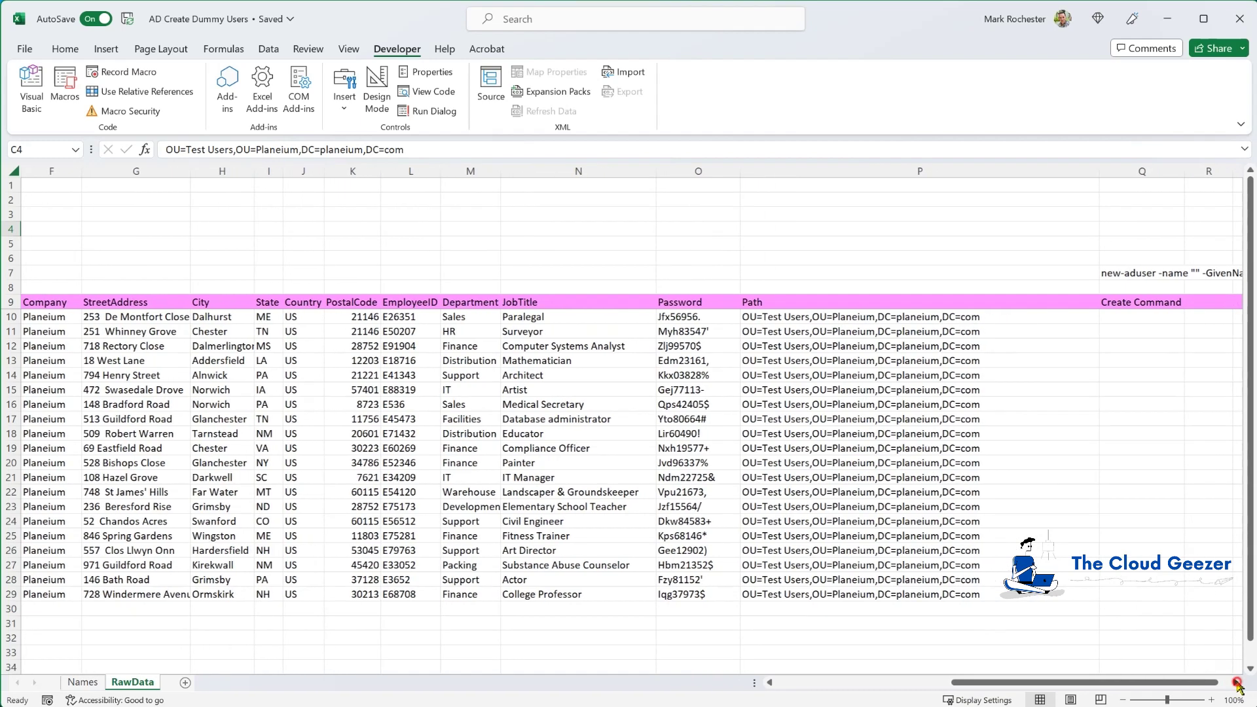
Step: Paste the Q7 new-aduser template into Q10:Q29 and copy the 20 resulting commands
left_click(1235, 682)
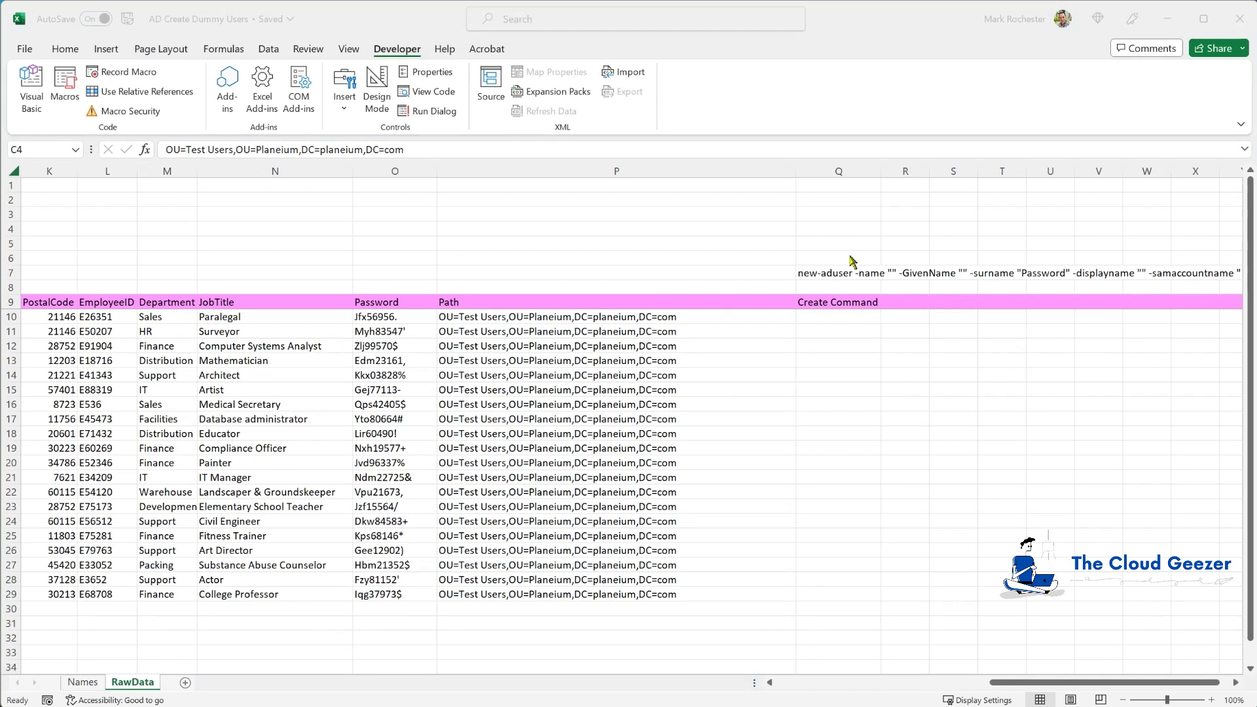
left_click(832, 272)
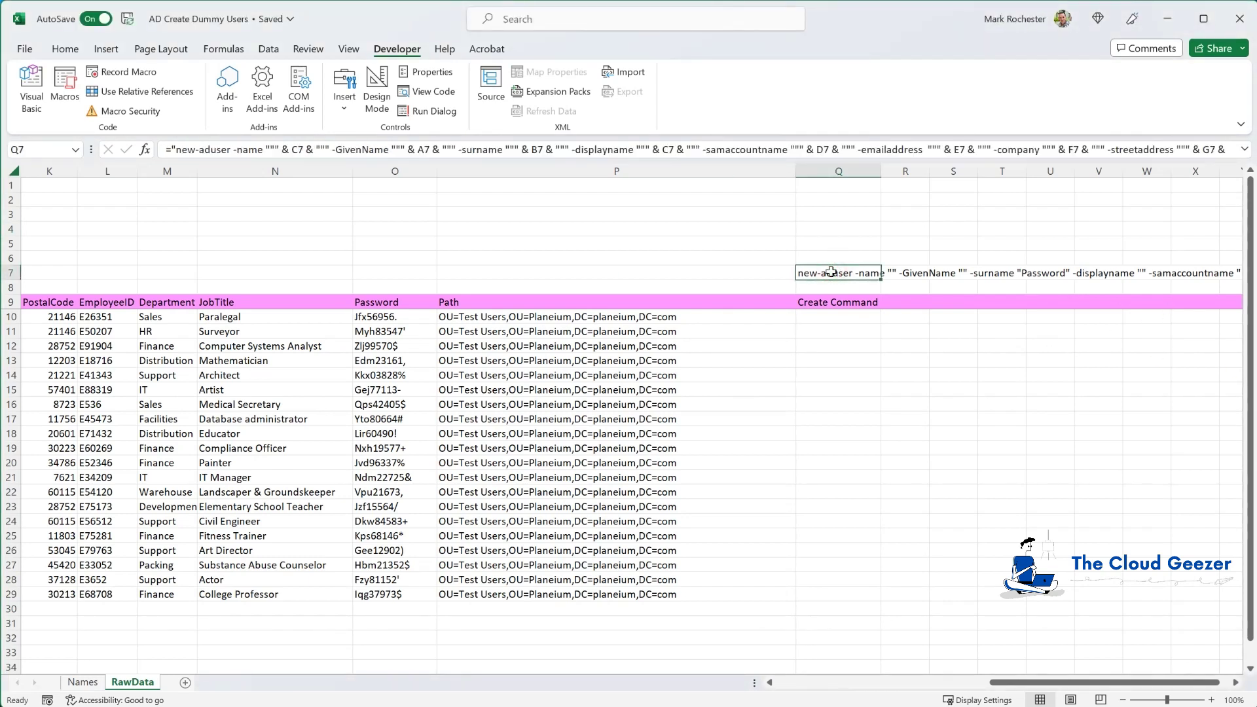
key("ctrl+c")
left_click_drag(826, 317, 830, 593)
key("ctrl+v")
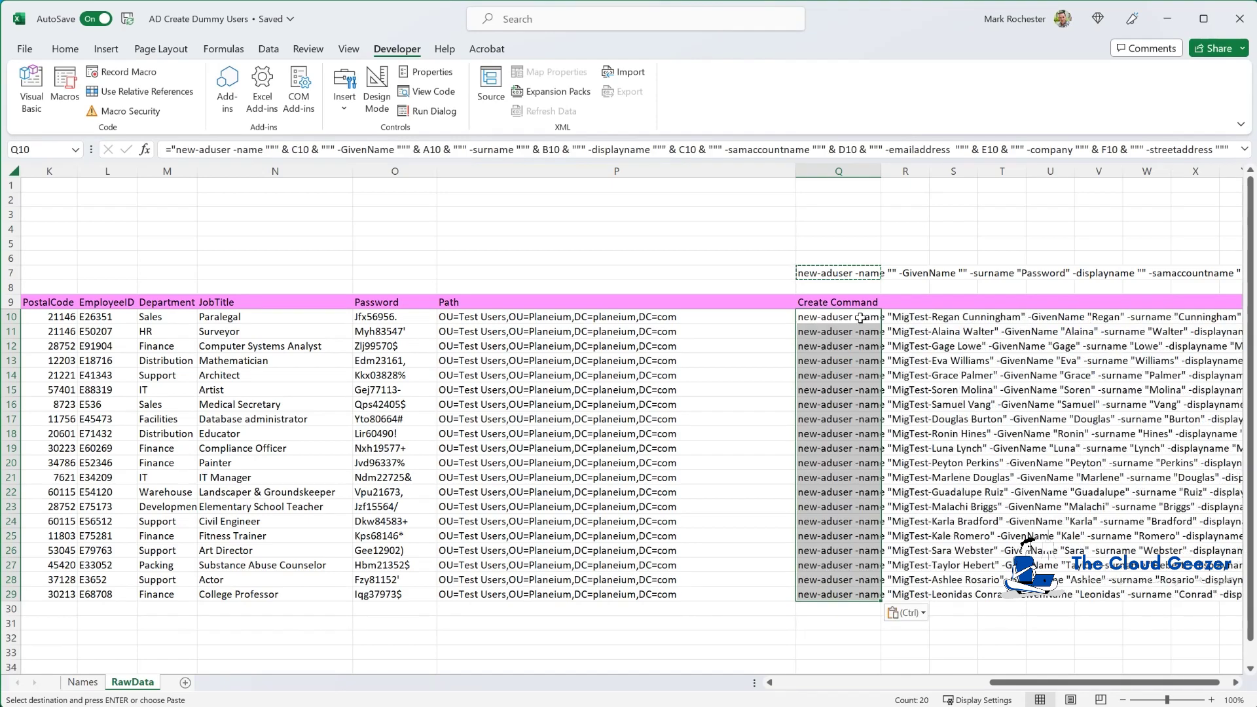
key("ctrl+c")
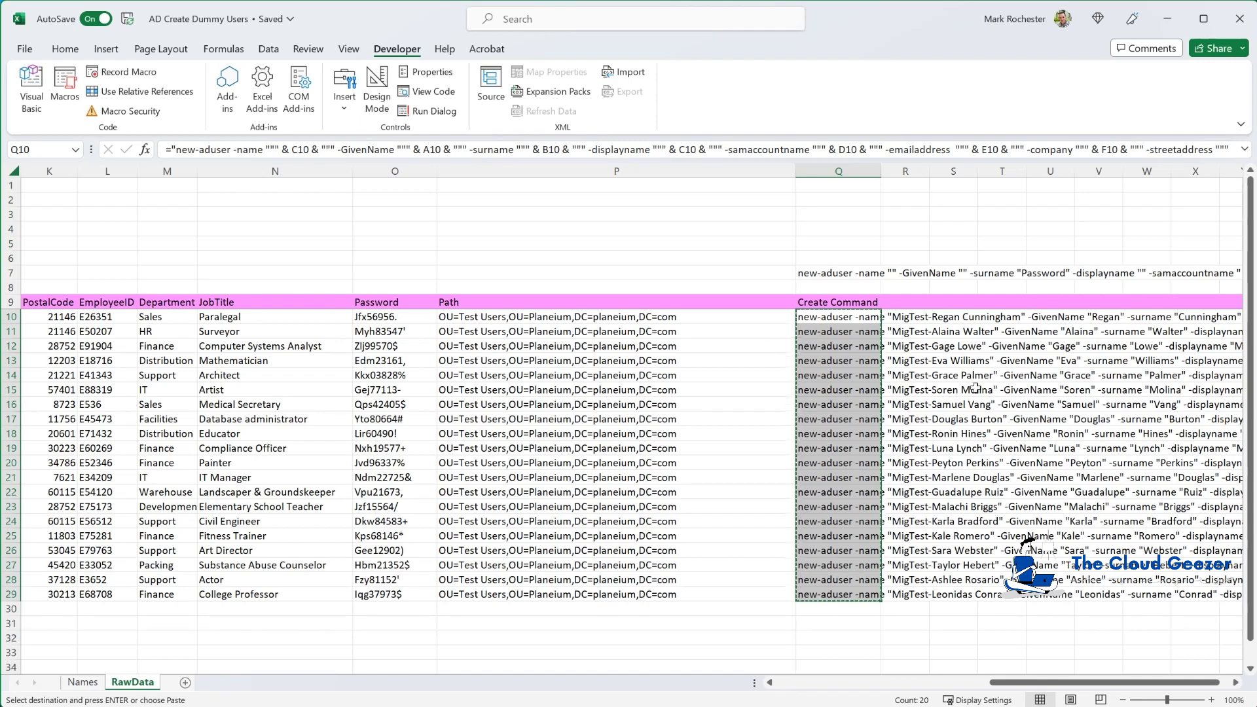
key("alt+Tab")
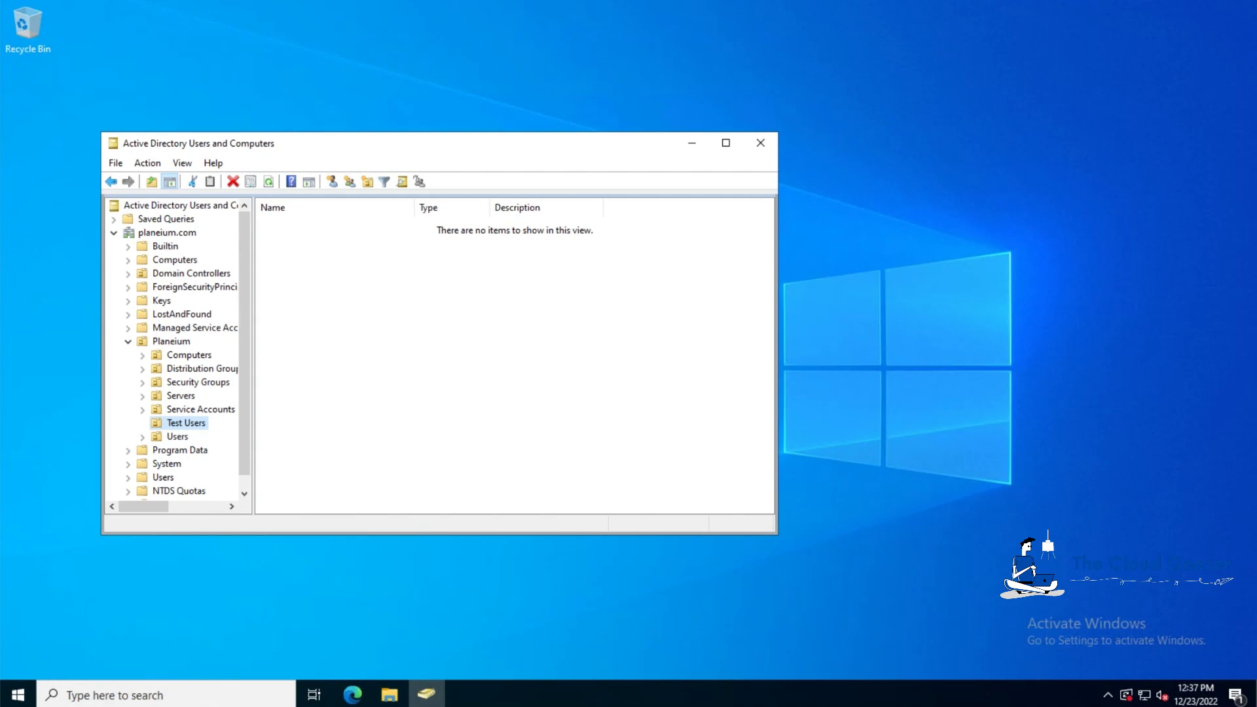
Step: Launch Windows PowerShell ISE as administrator from the Start menu
left_click(18, 694)
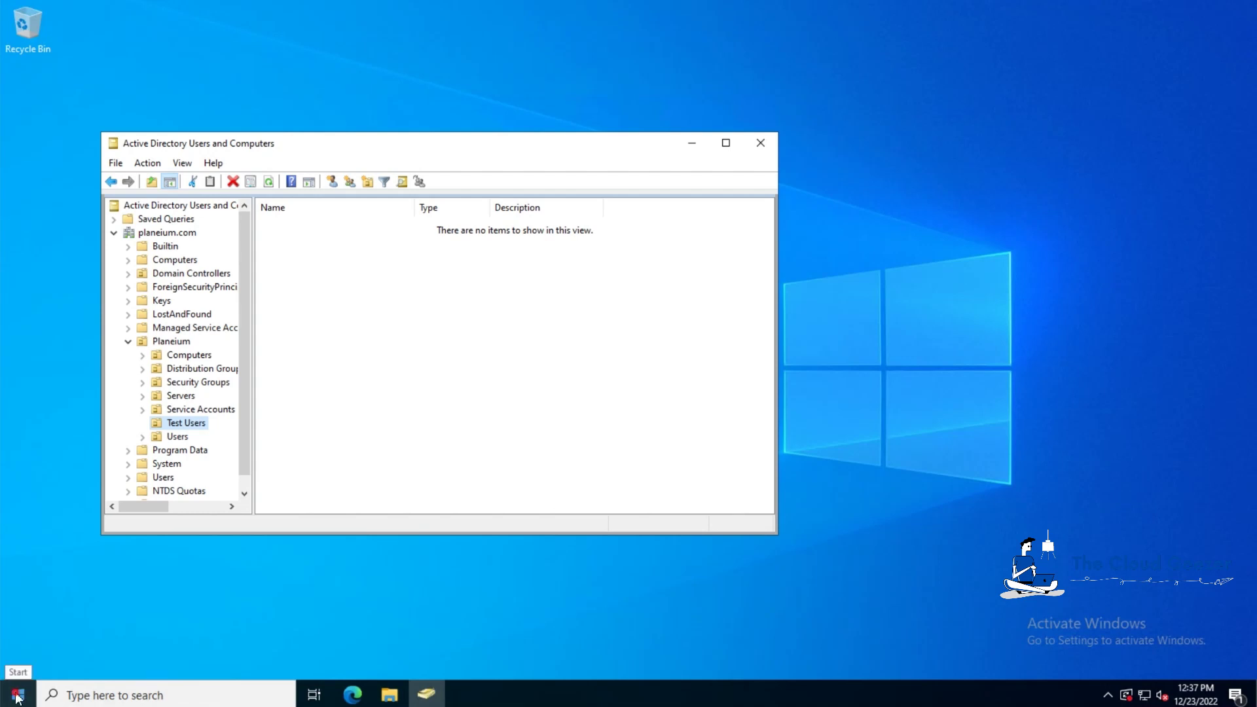
right_click(454, 276)
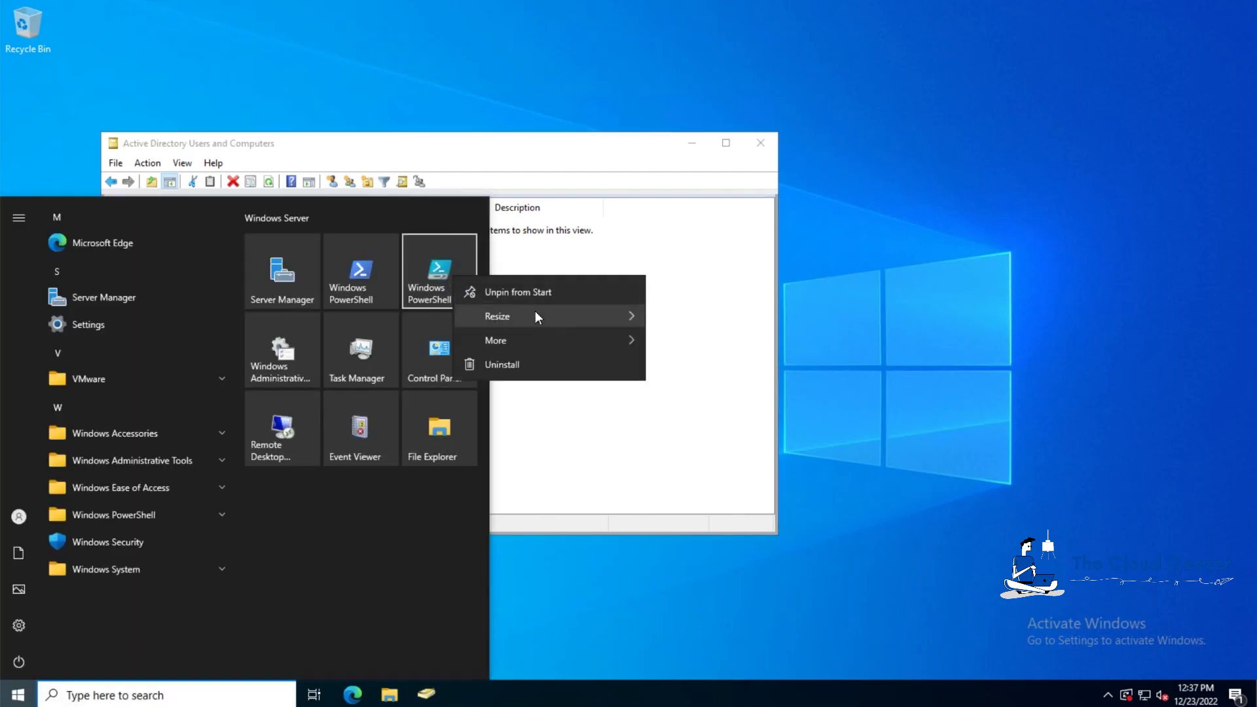
mouse_move(546, 345)
left_click(686, 391)
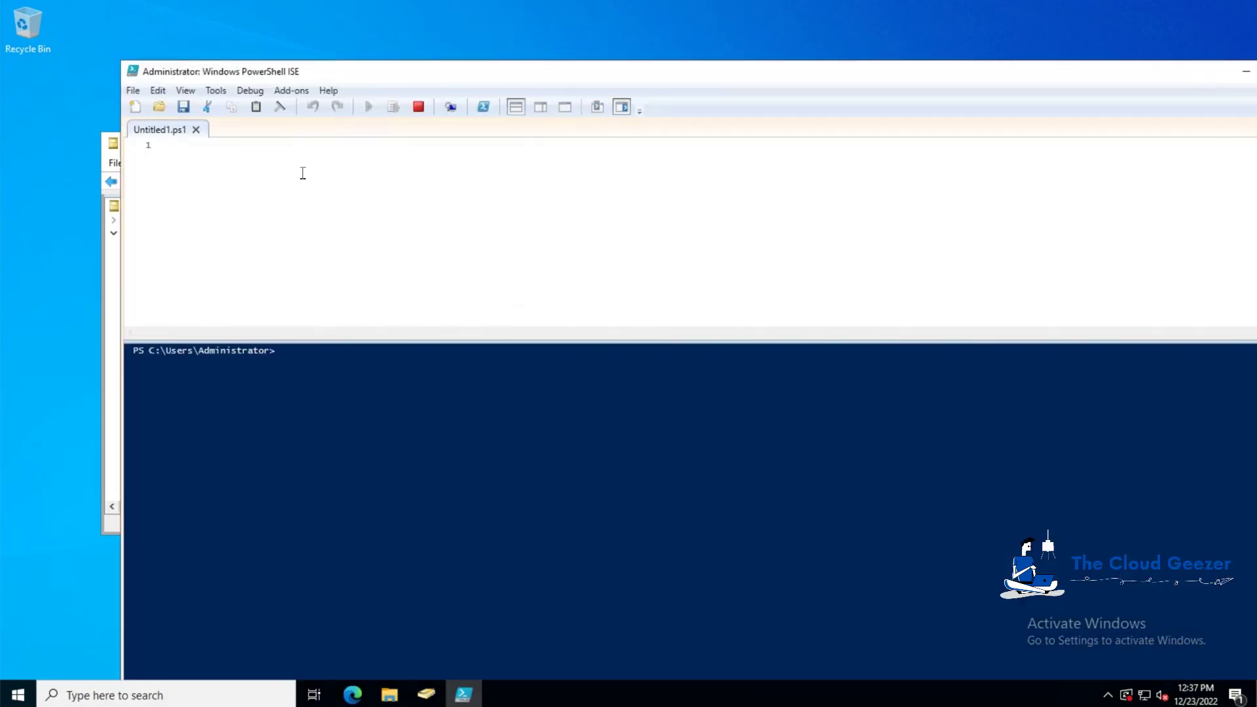
Step: Paste the 20 new-aduser commands into the script pane and run them
left_click(216, 147)
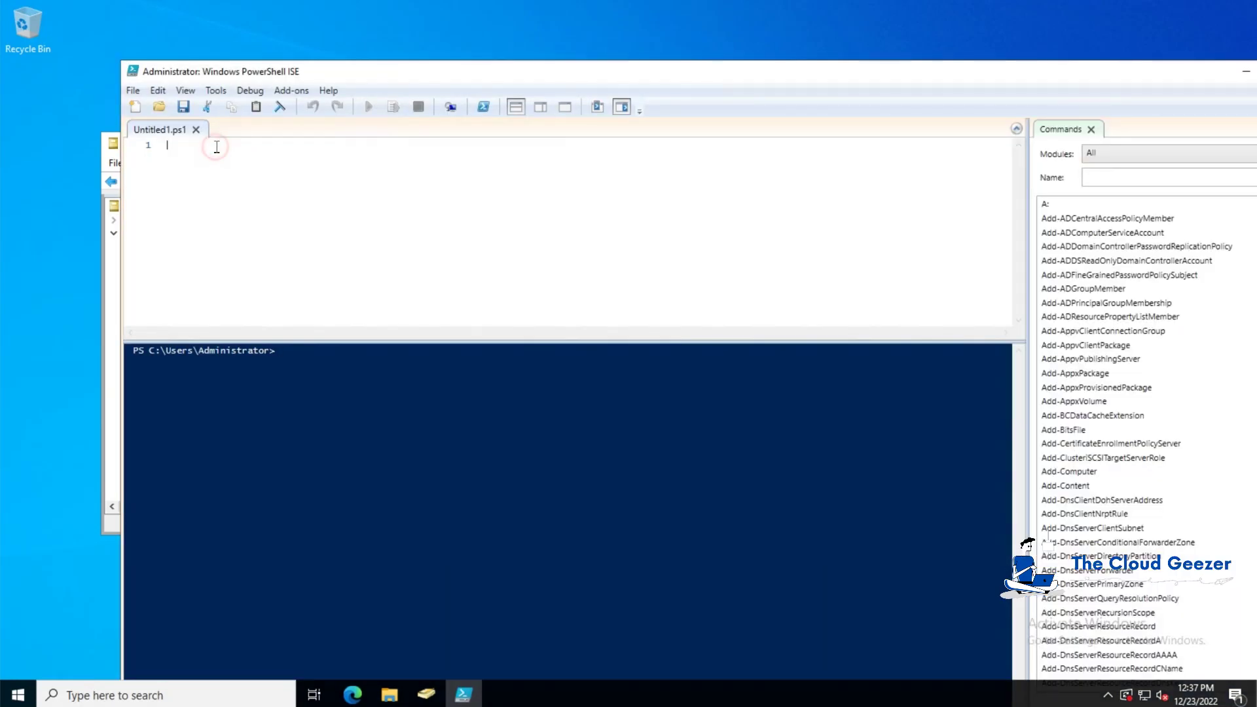
key("ctrl+v")
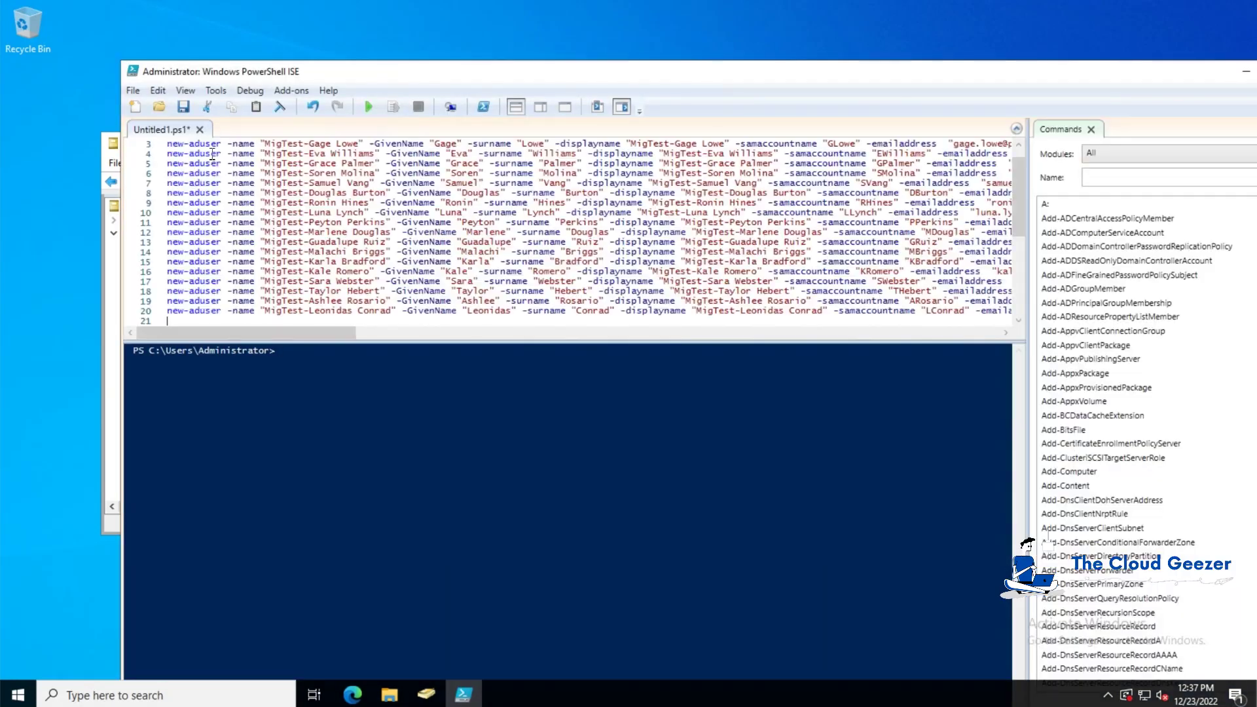
left_click(369, 108)
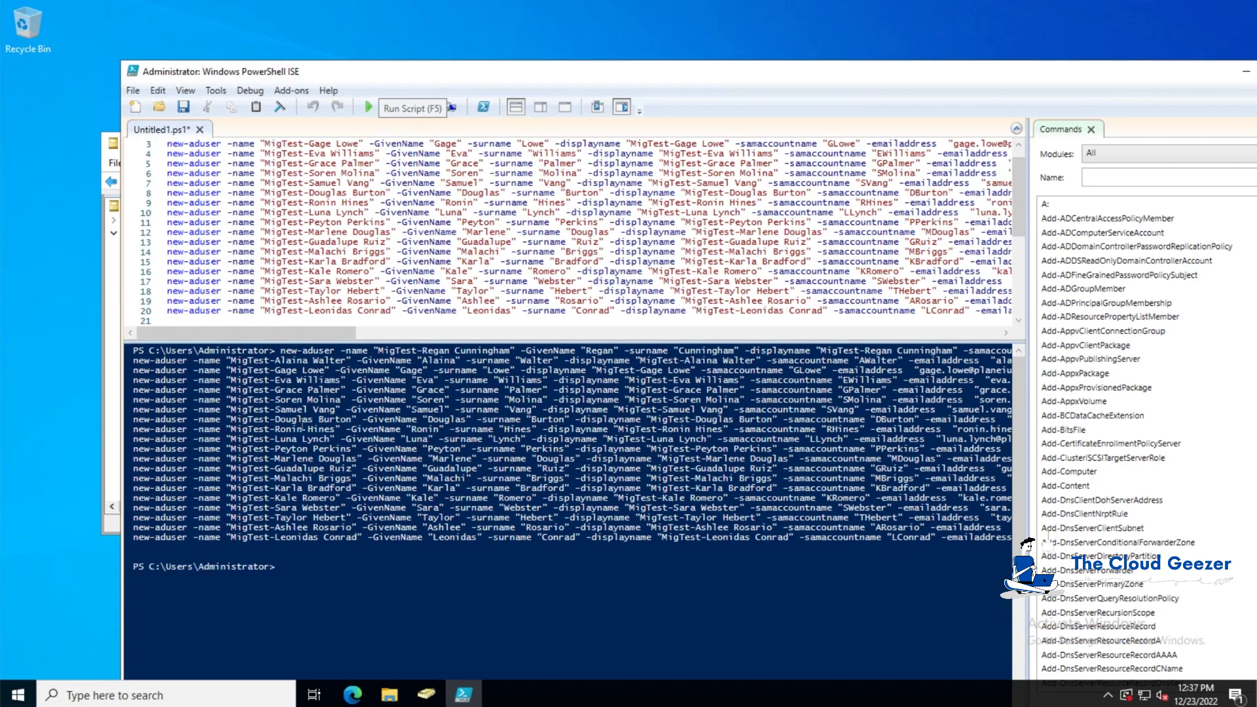
left_click(1243, 72)
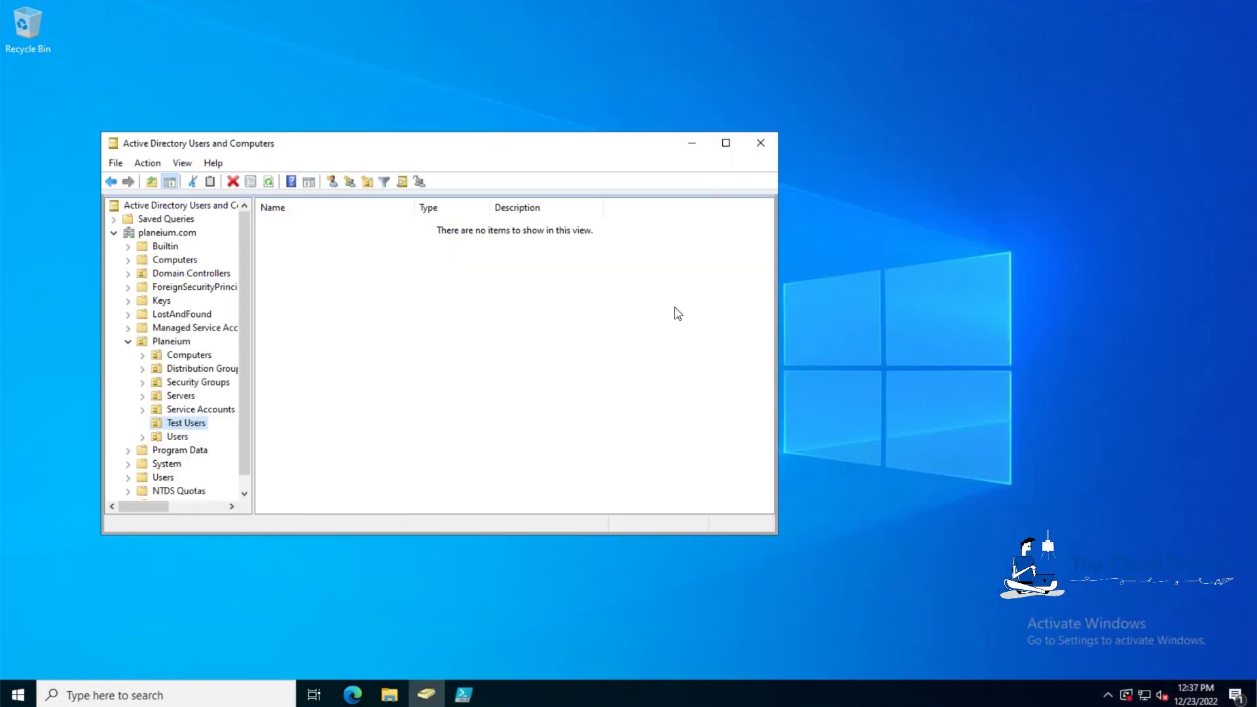
Step: Refresh Test Users and review a MigTest user's General, Address, Account and Organization tabs
left_click(269, 182)
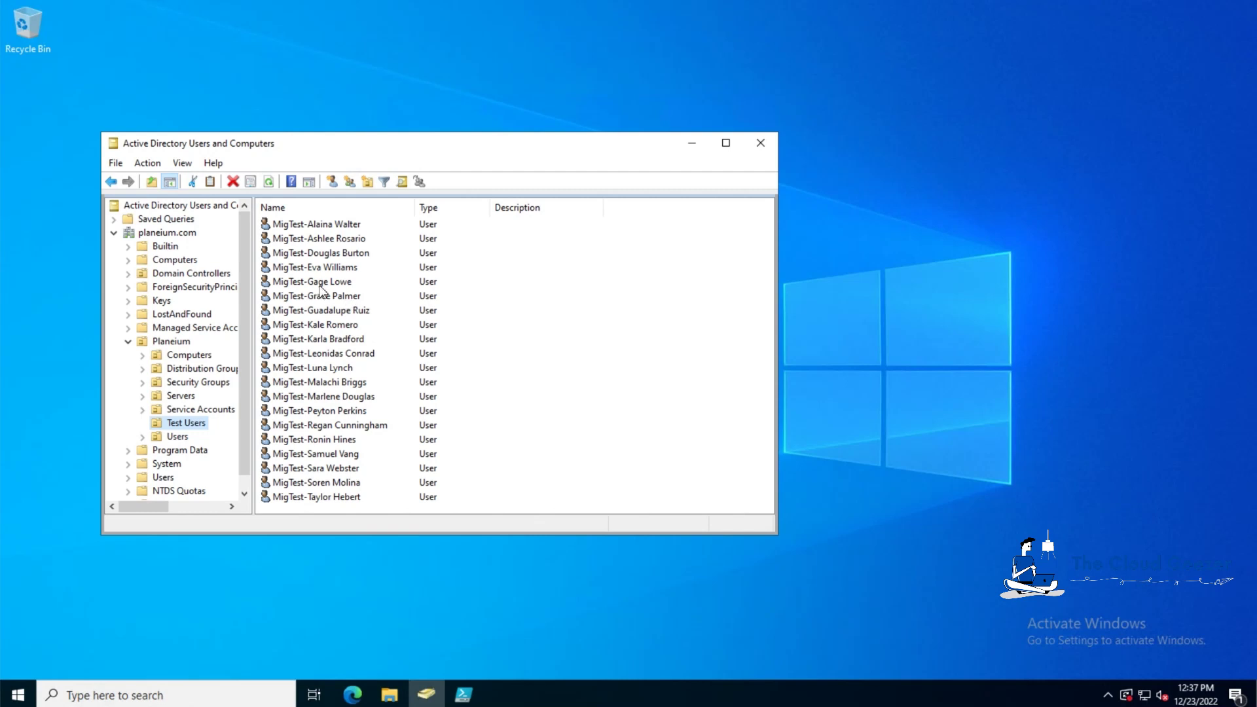
double_click(335, 267)
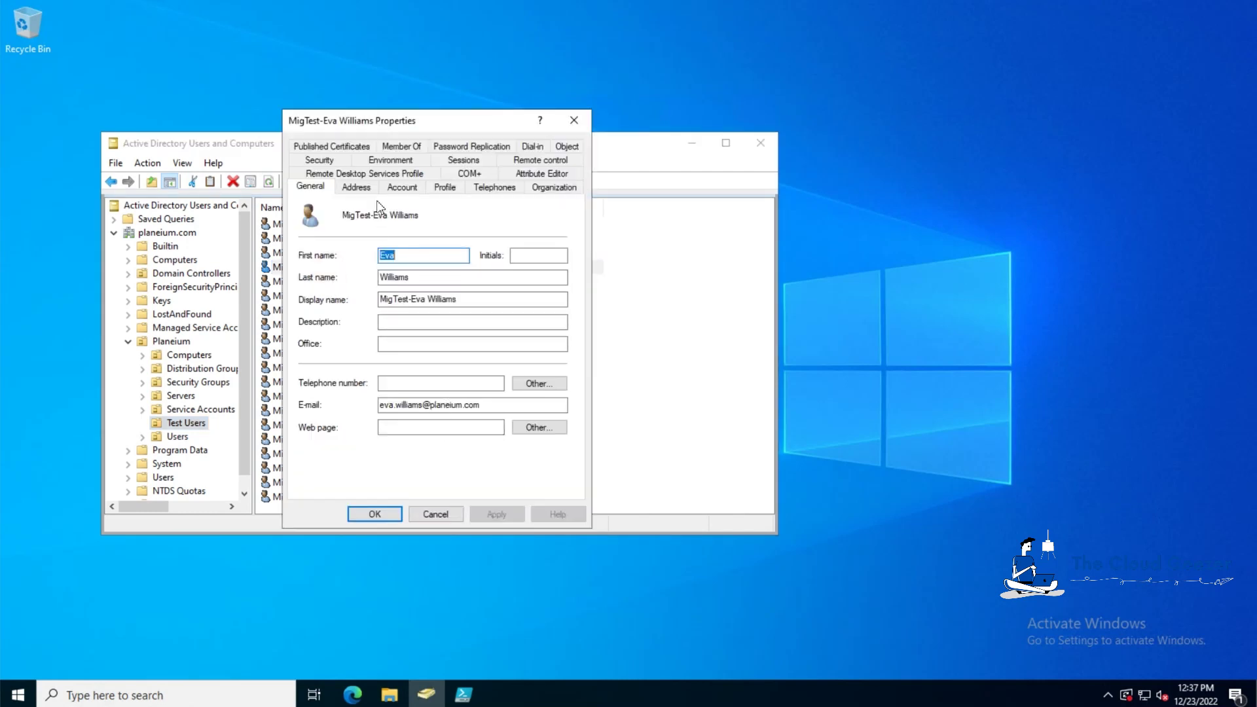
left_click(359, 189)
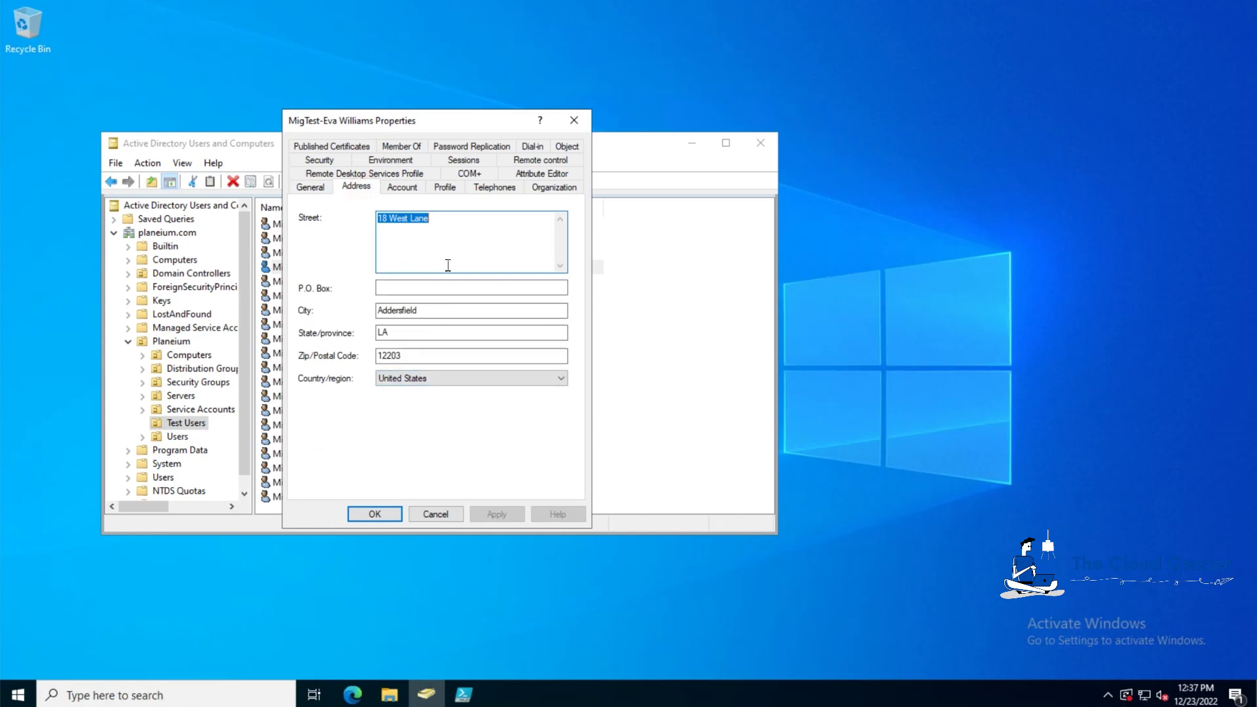
left_click(407, 189)
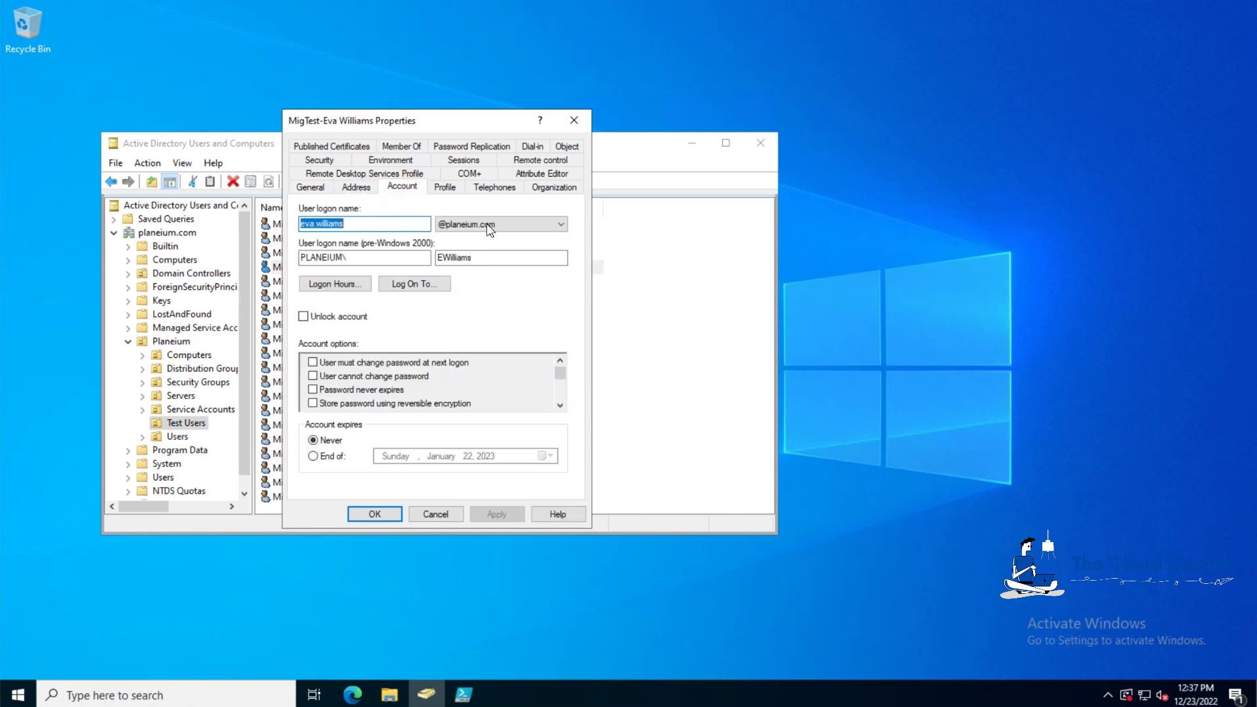
left_click(555, 189)
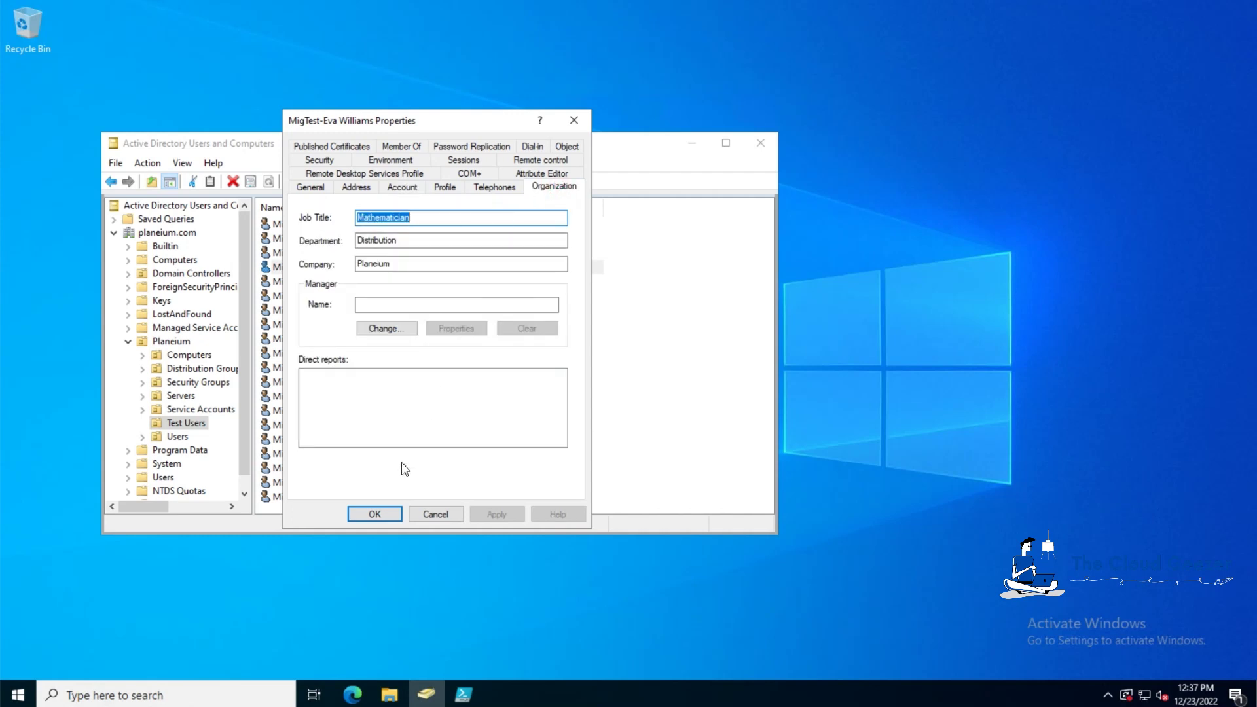
left_click(320, 189)
left_click(374, 515)
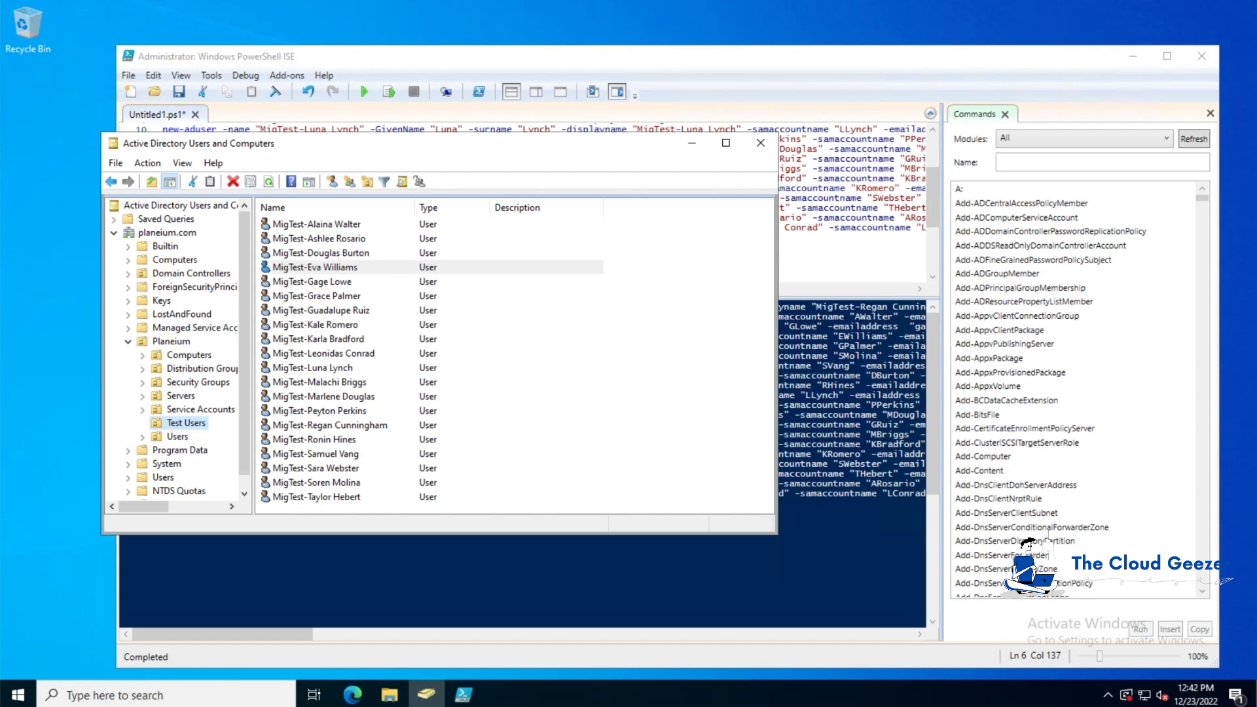
Step: Set How Many to 1000 and Start At to 30, then run the Create macro
mouse_move(426, 694)
left_click(332, 664)
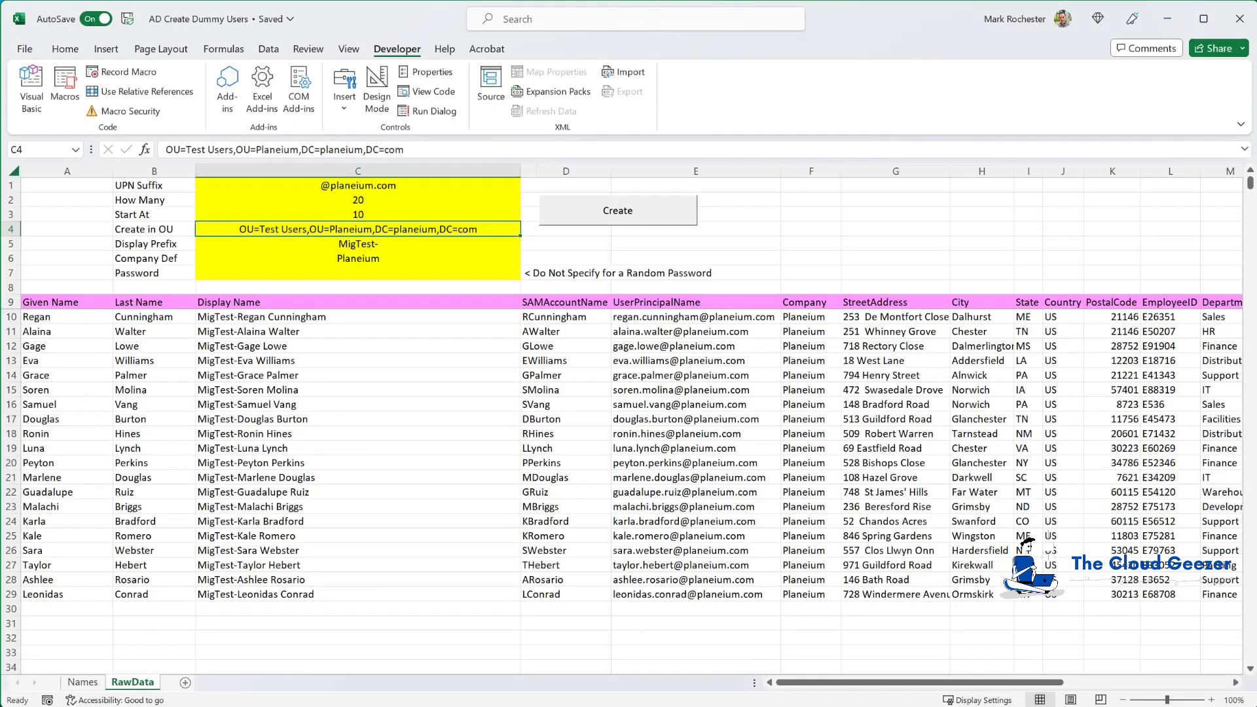
left_click(357, 199)
type("10")
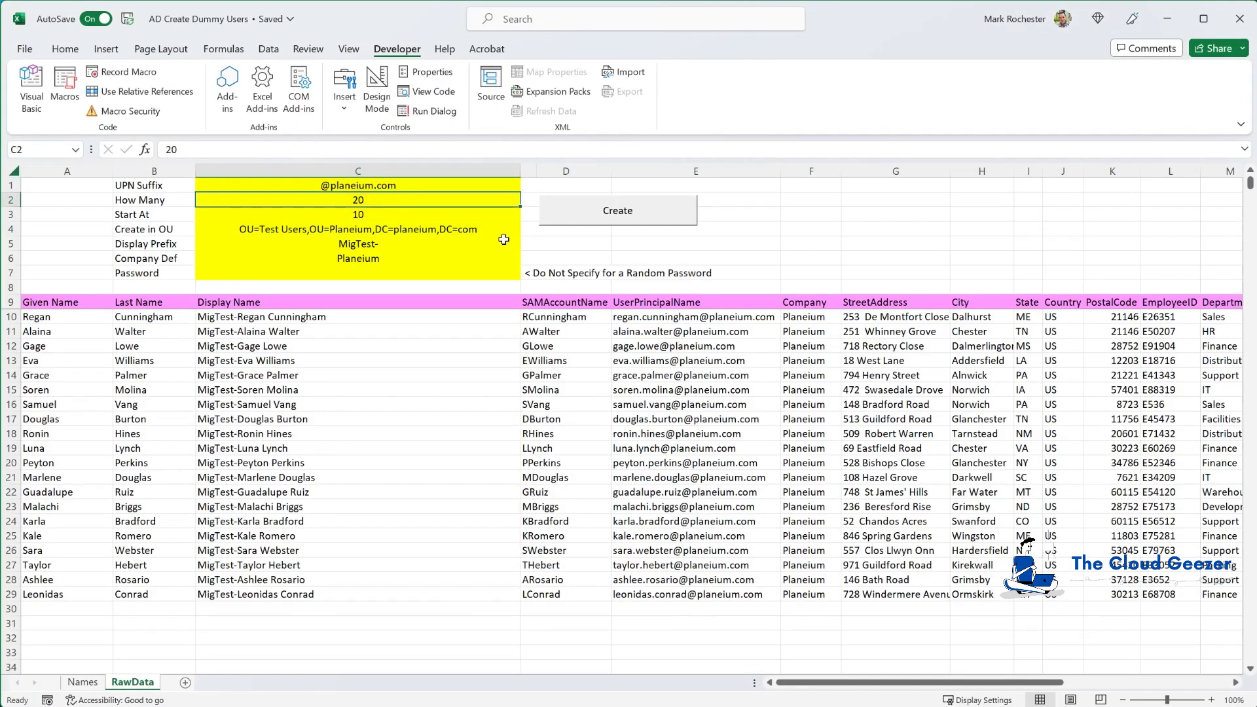
type("00")
key("Return")
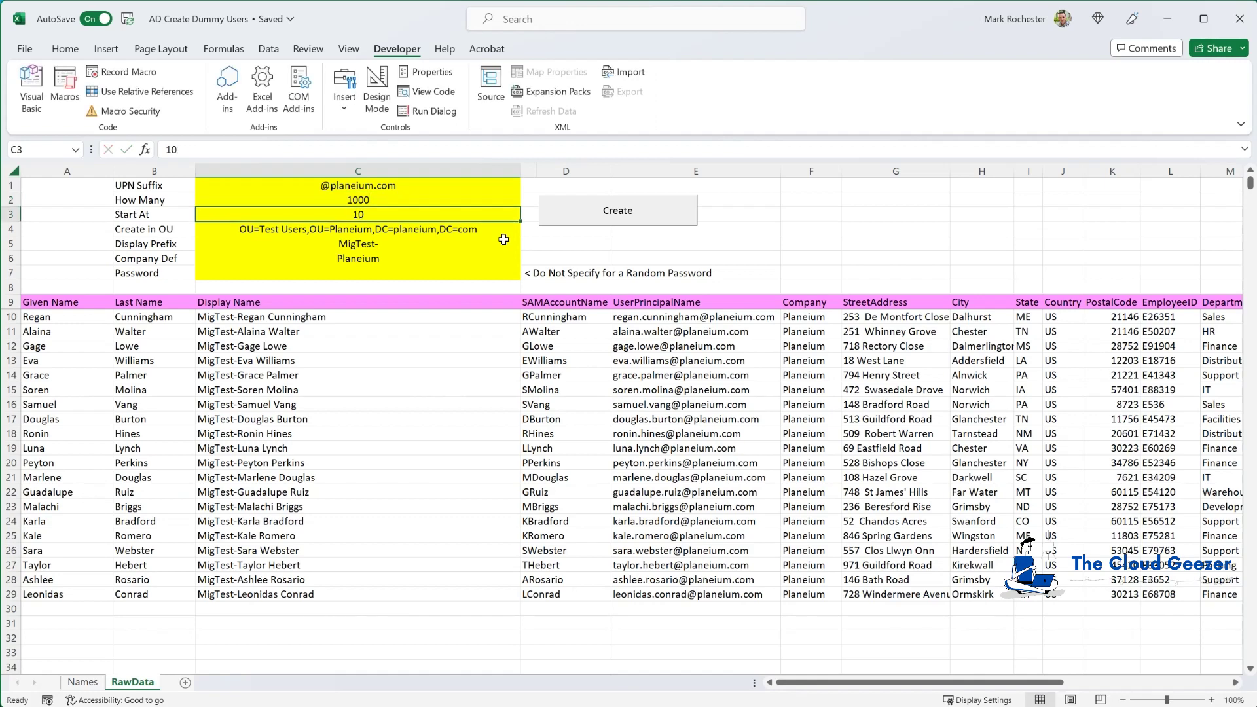
type("3")
key("Return")
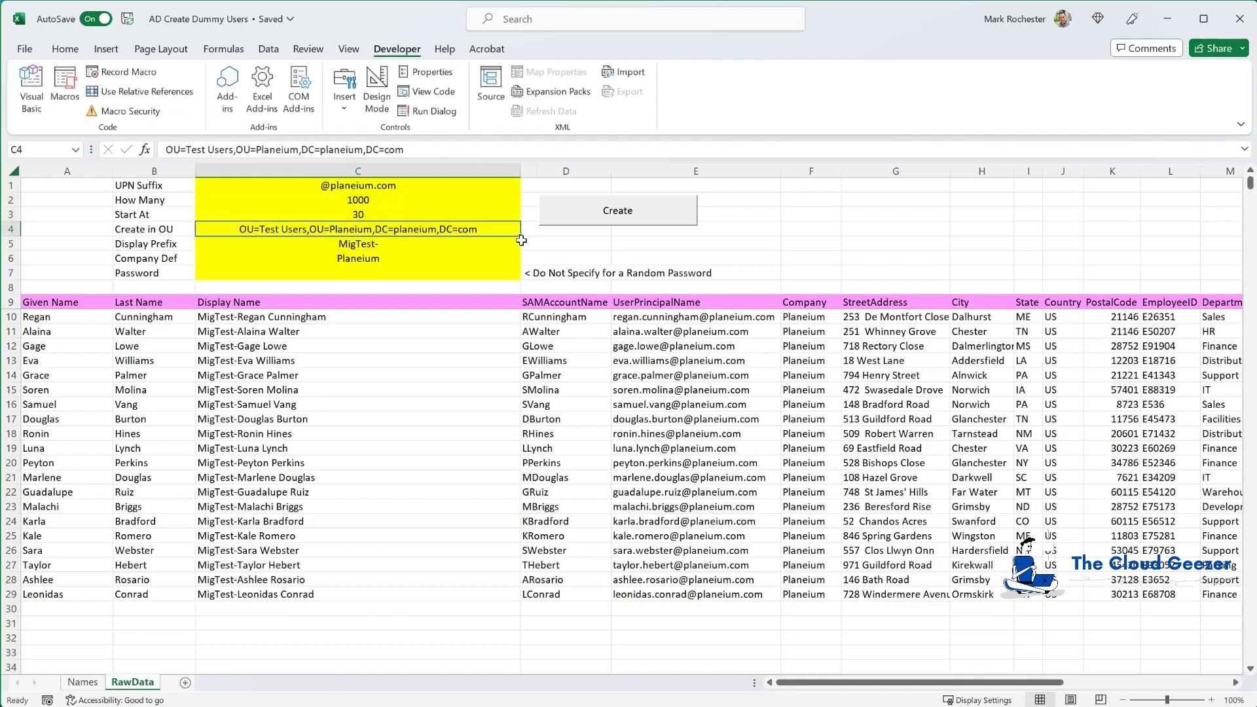
left_click(602, 223)
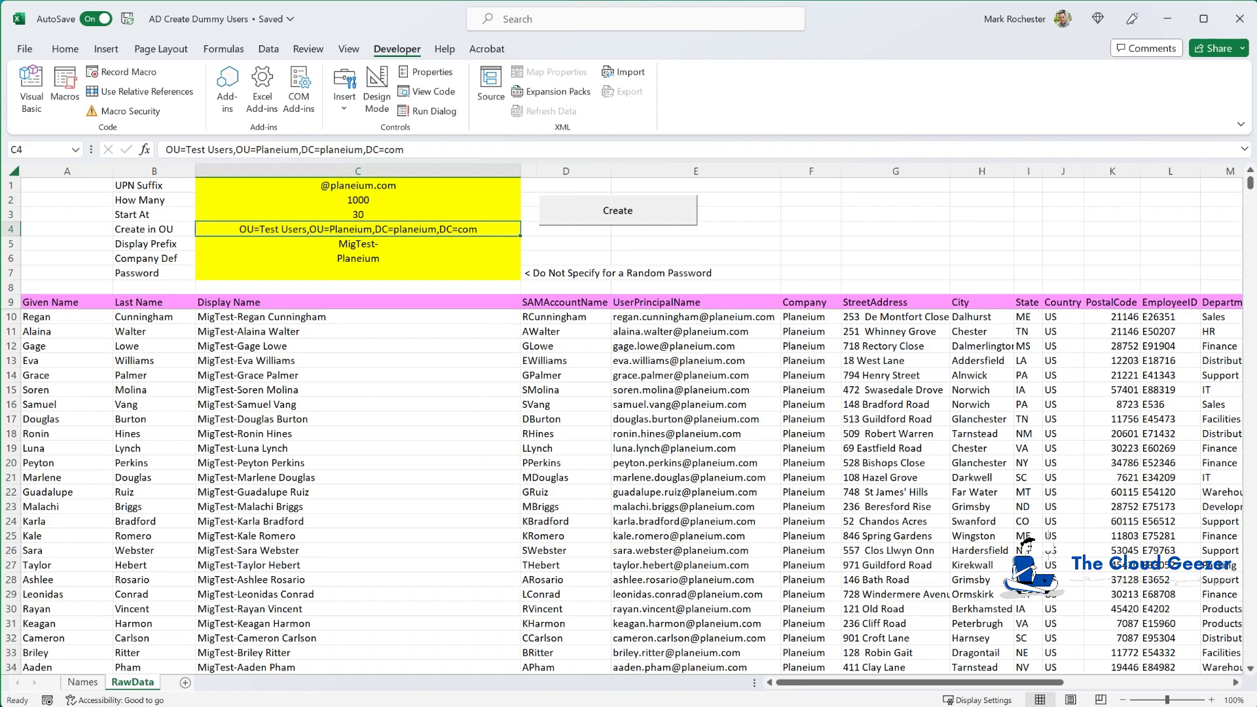
key("alt+Tab")
Step: Copy the Q29 Create Command formula down into Q30 through Q1029
left_click(942, 692)
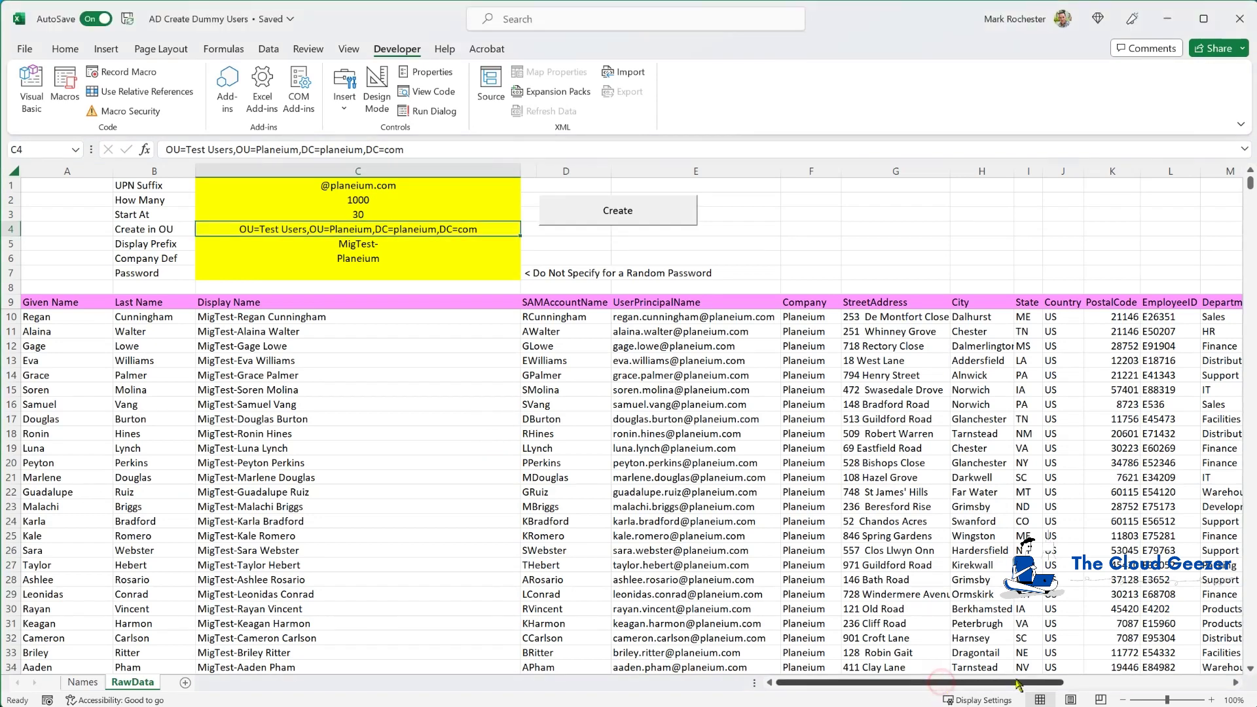
left_click(1235, 682)
scroll(1235, 682, "right", 7)
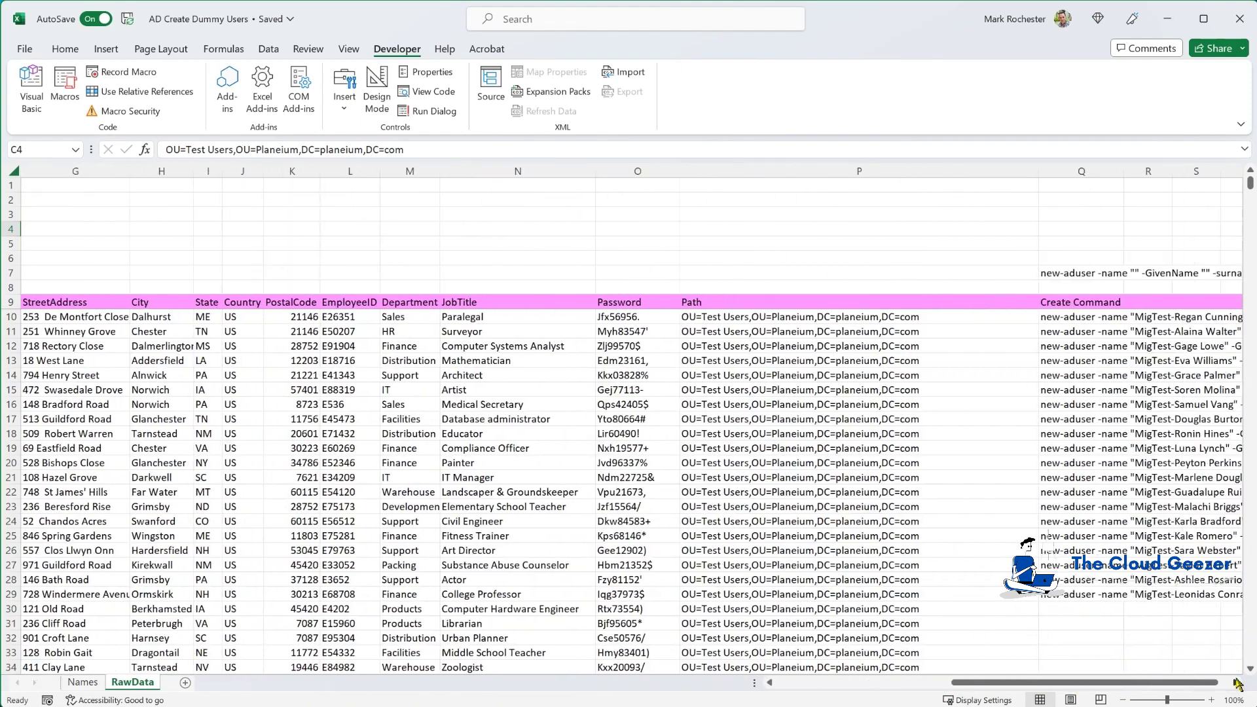
left_click(957, 594)
key("ctrl+c")
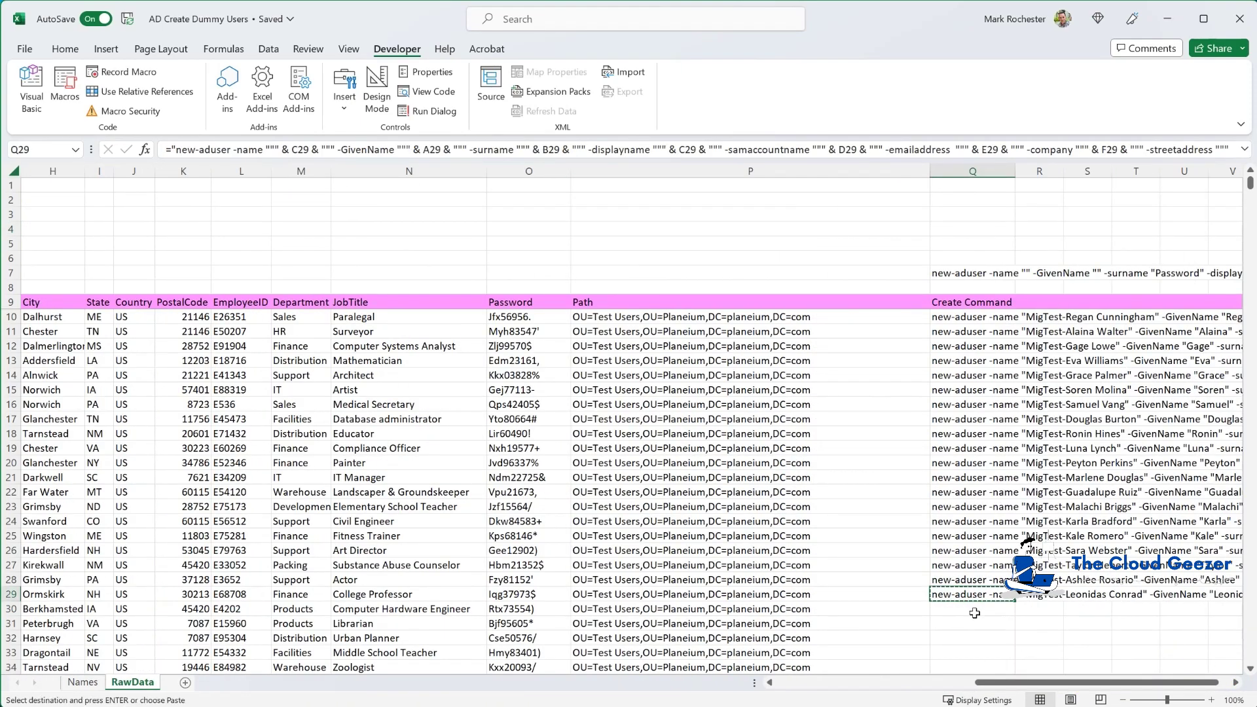
left_click(975, 611)
key("ctrl+shift+Down")
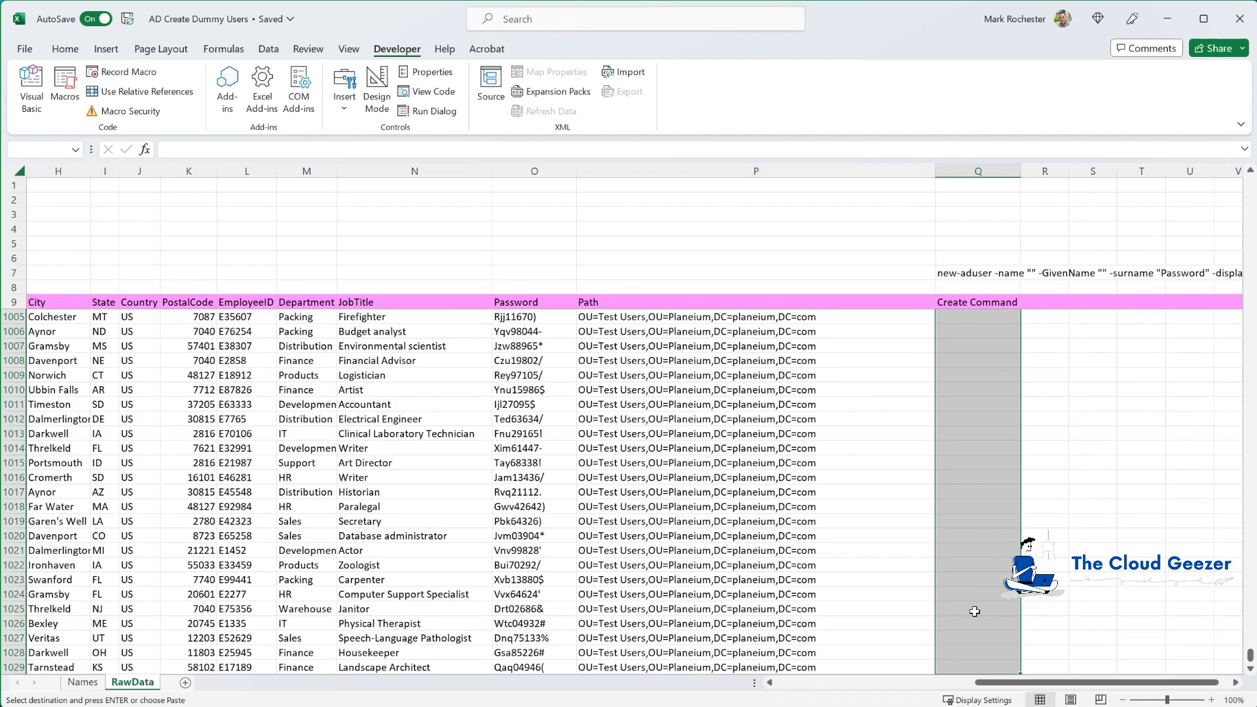
key("ctrl+v")
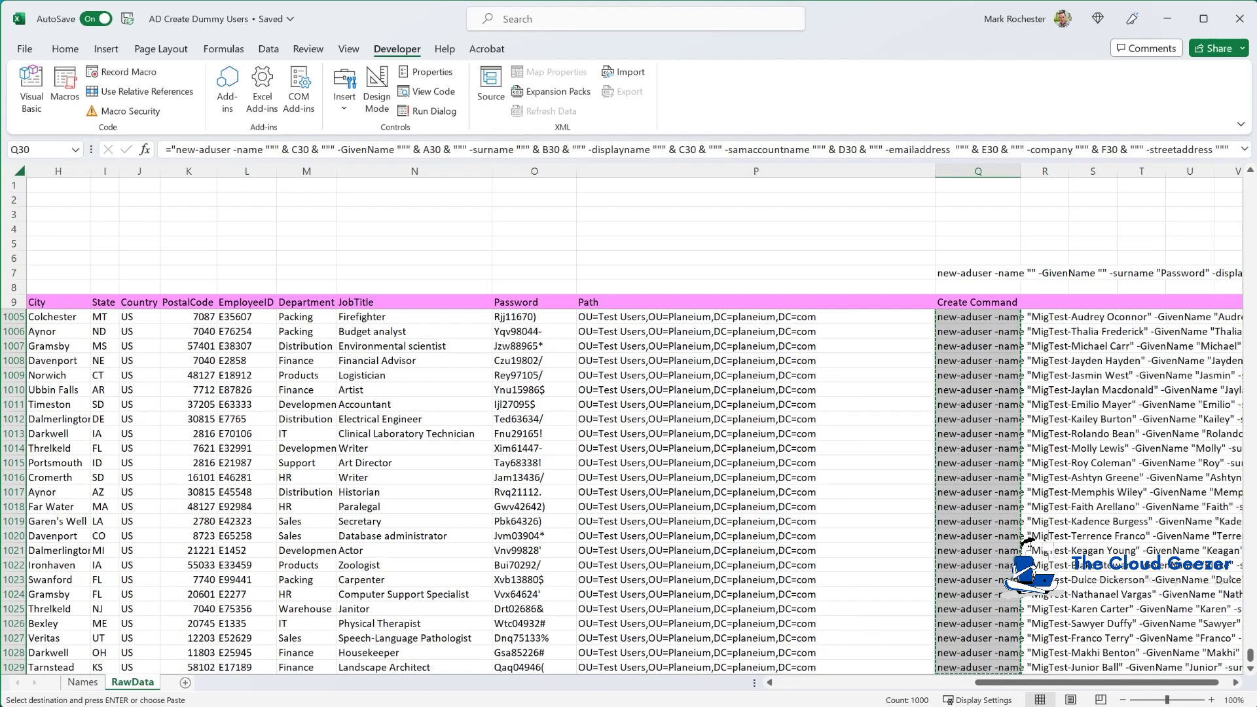
mouse_move(436, 706)
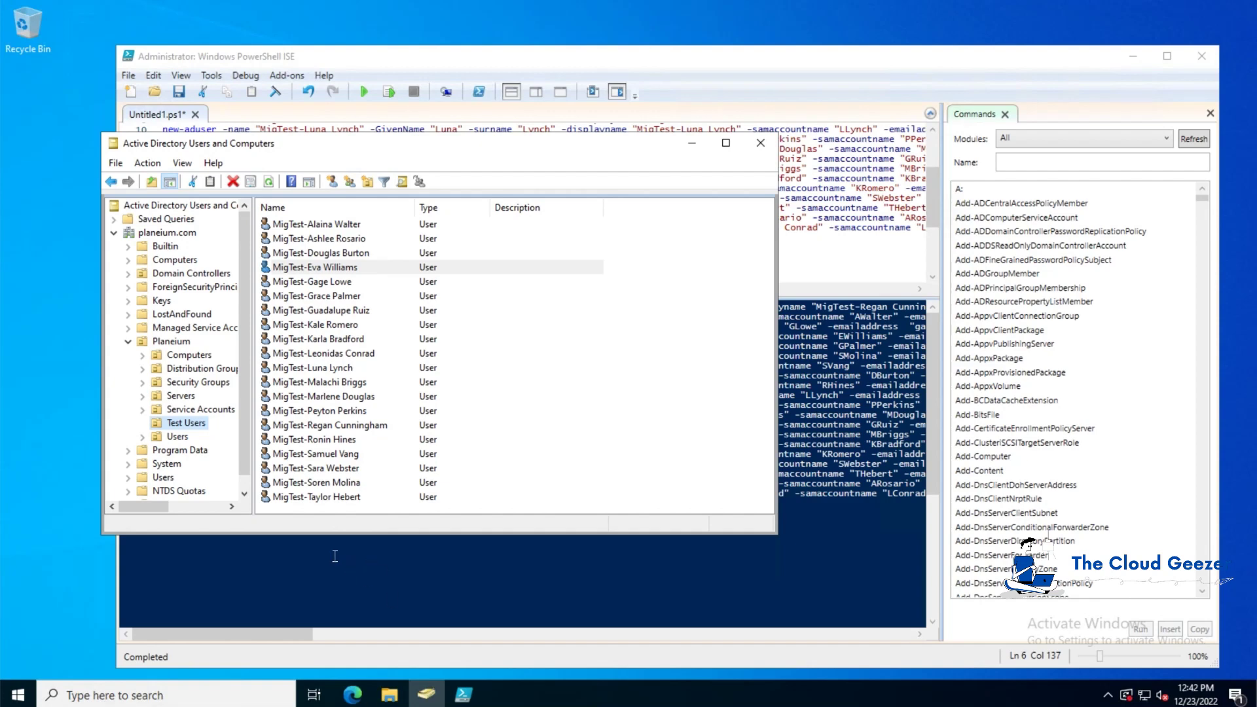
Step: Paste the 1000 new-aduser commands into a new PowerShell ISE script and run it
left_click(534, 77)
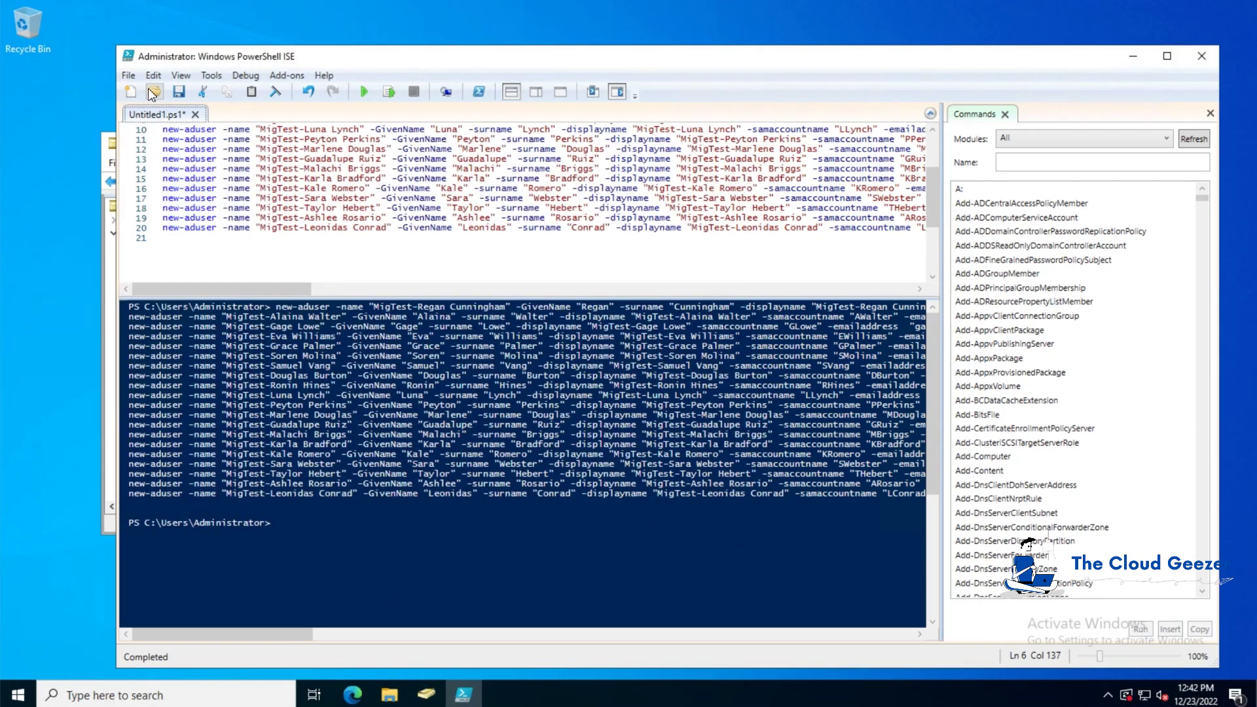
left_click(130, 92)
key("ctrl+v")
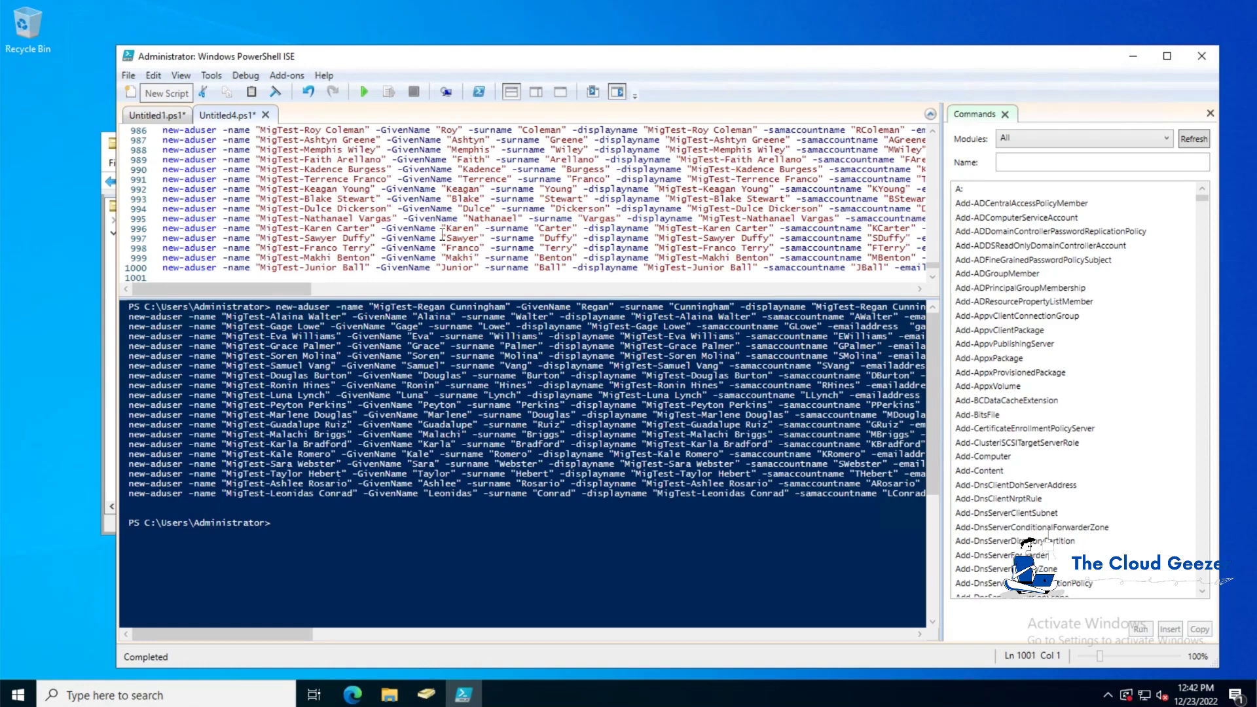
left_click(364, 91)
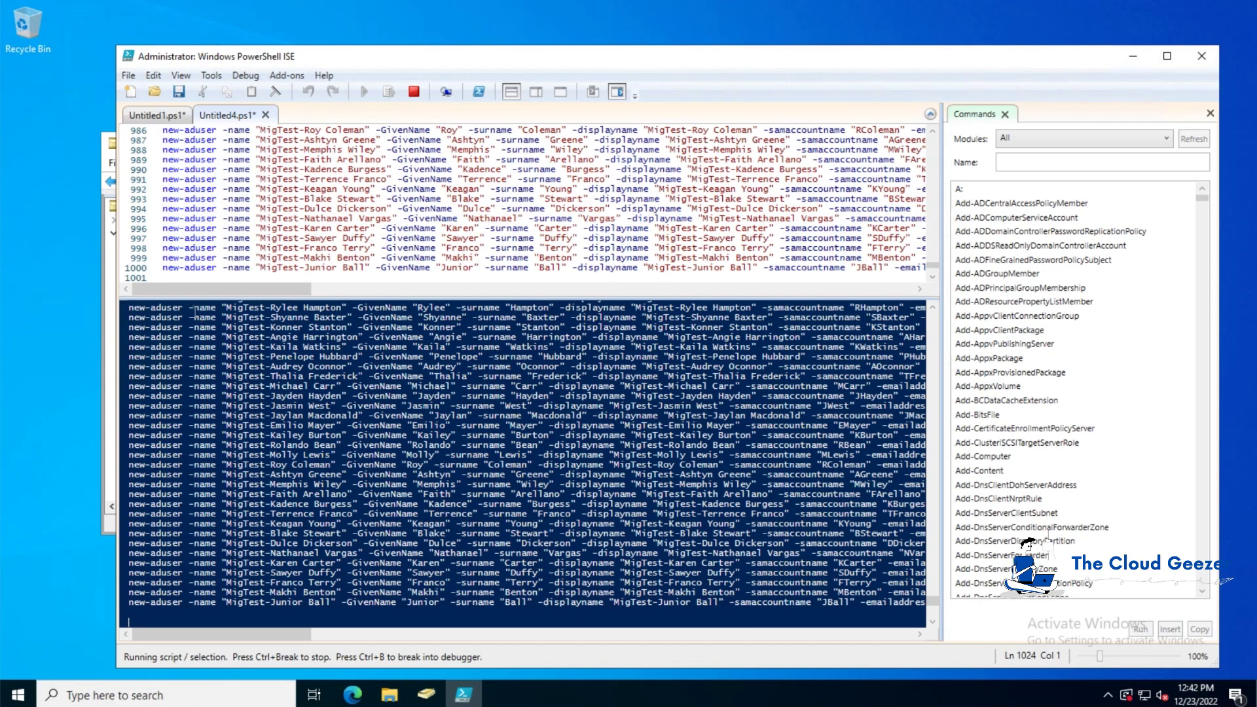
left_click(112, 363)
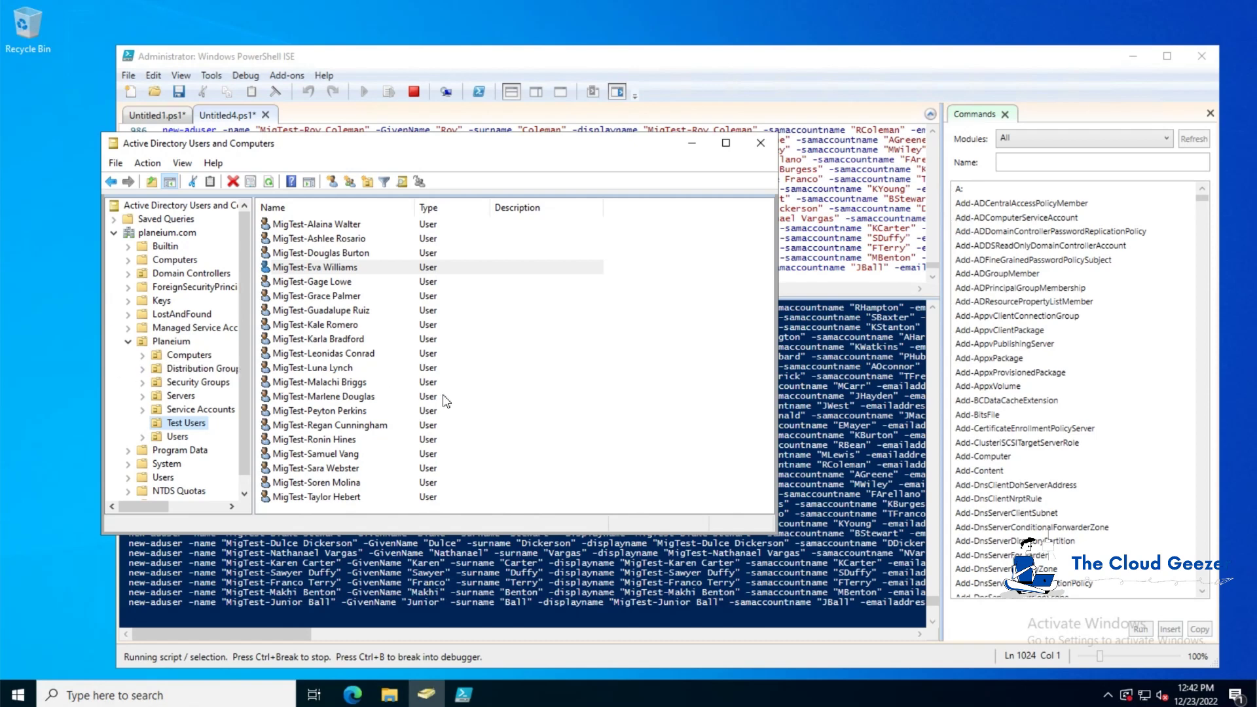
Step: Refresh Test Users, scroll through the new MigTest accounts, and check the running script
key("F5")
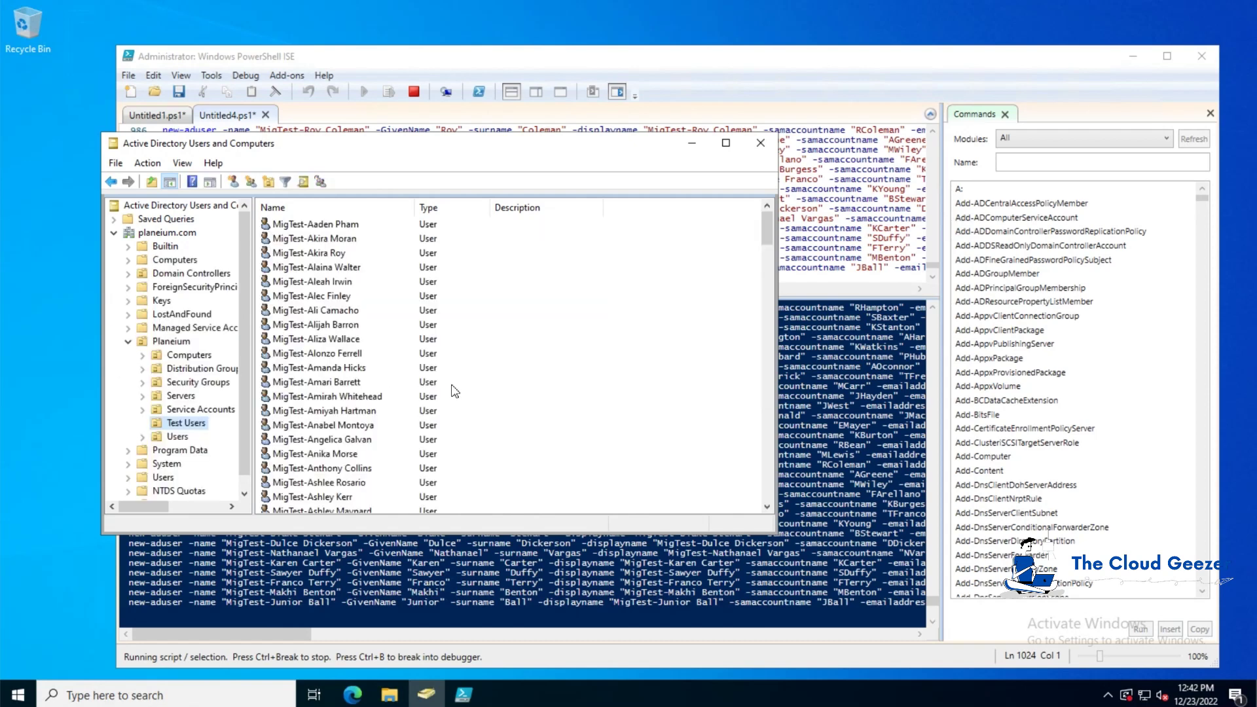
left_click(766, 232)
left_click_drag(767, 239, 750, 363)
left_click(602, 367)
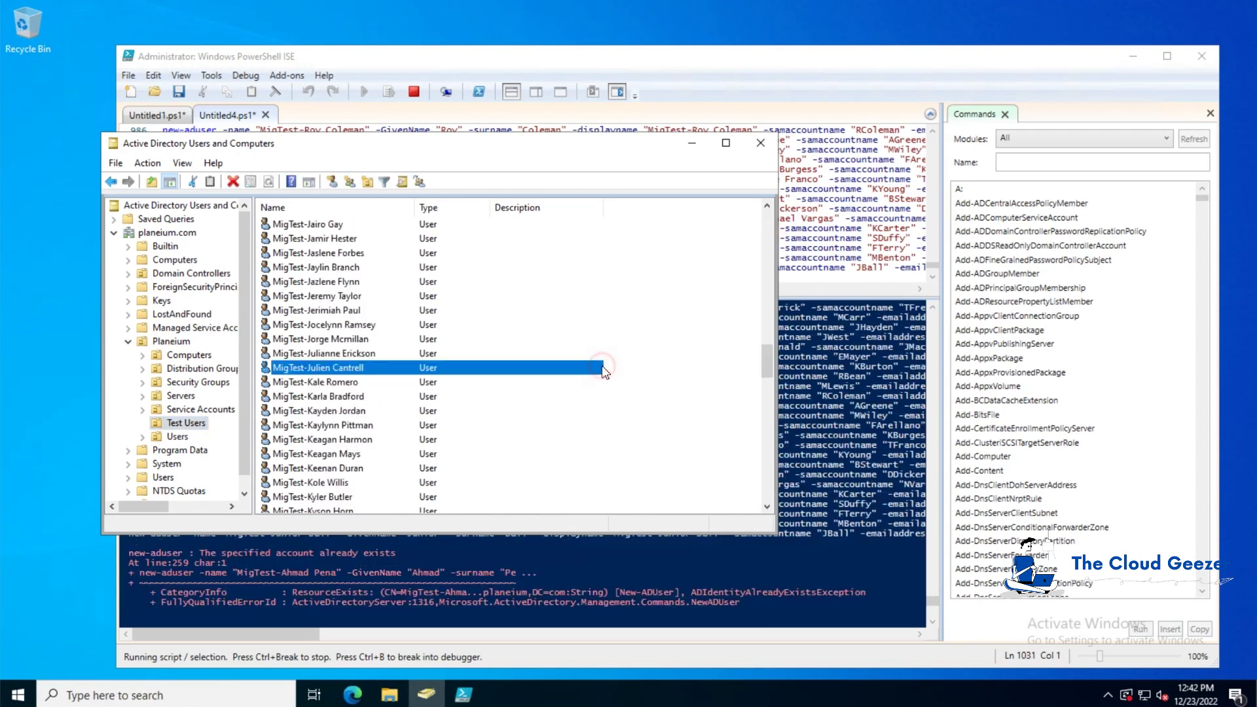
left_click_drag(769, 361, 767, 398)
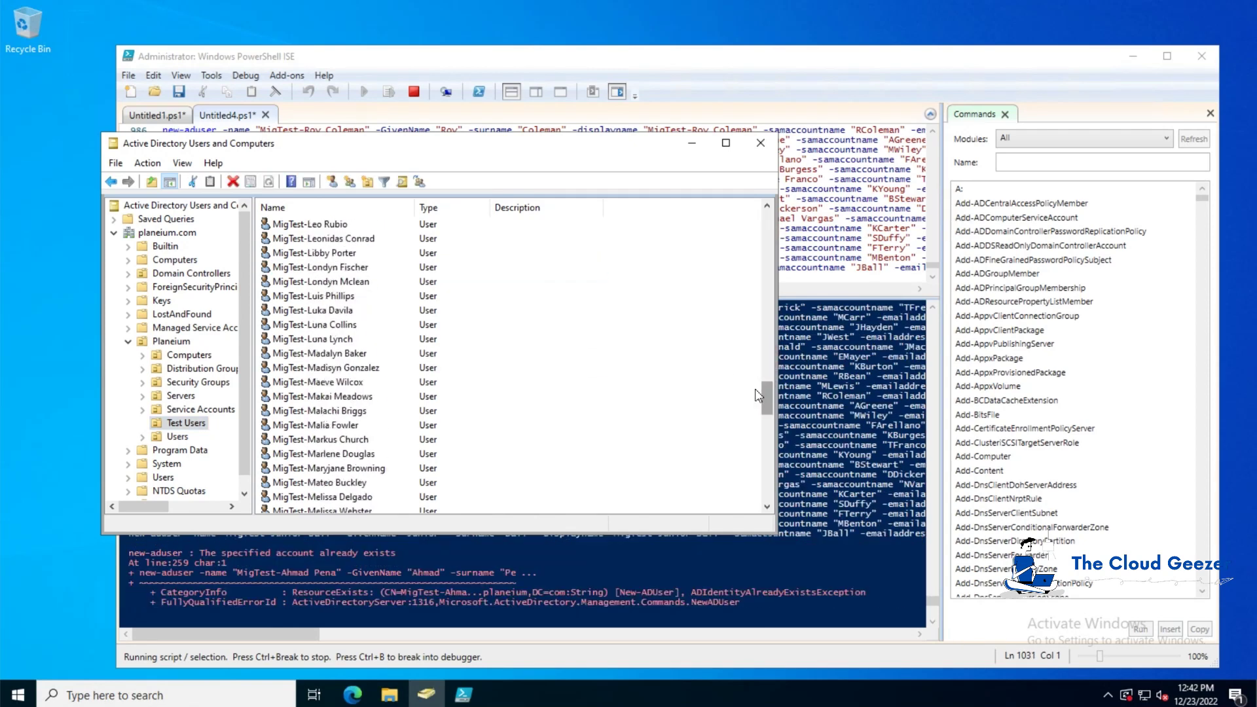
left_click(788, 547)
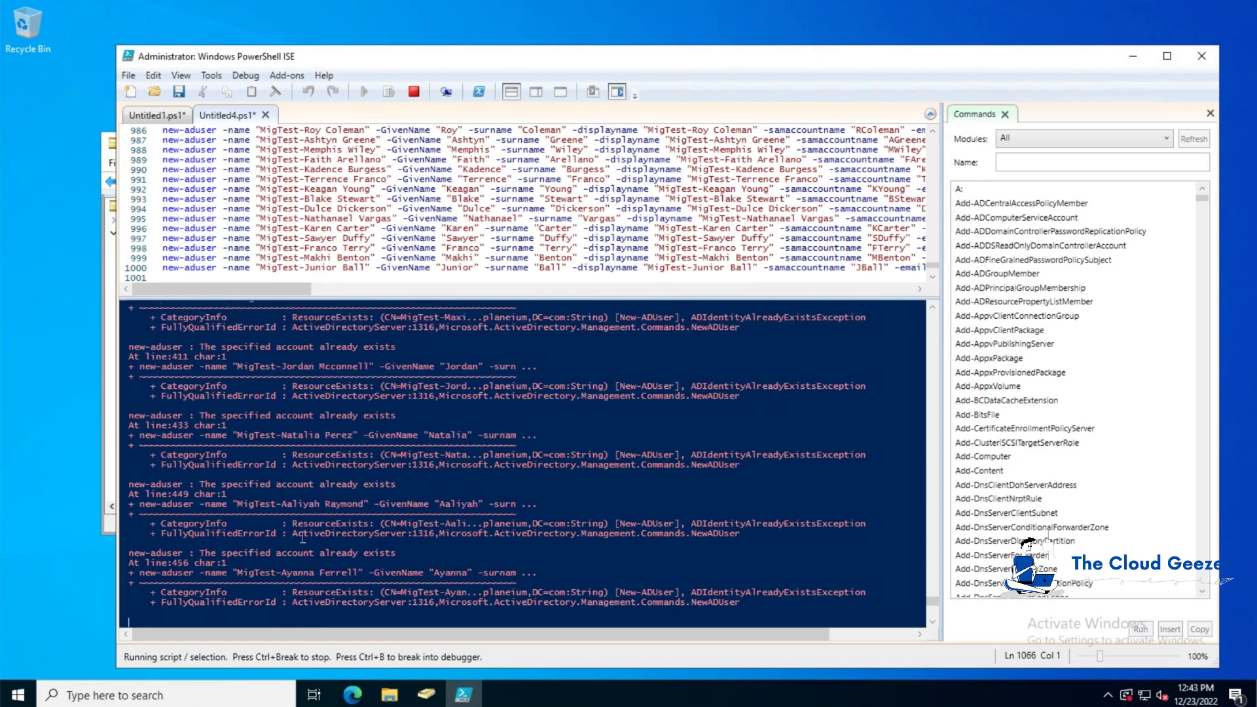
left_click(110, 466)
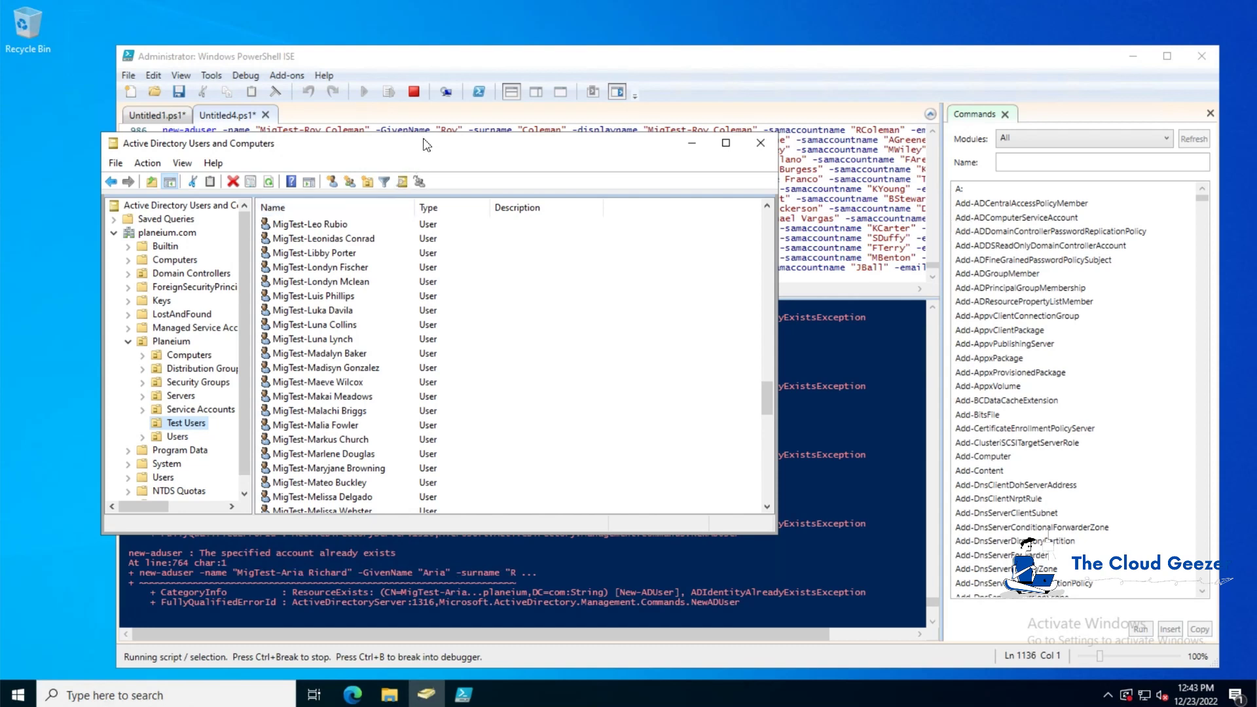
Step: Refresh Test Users with F5, page through all the MigTest accounts, then return to Excel
key("F5")
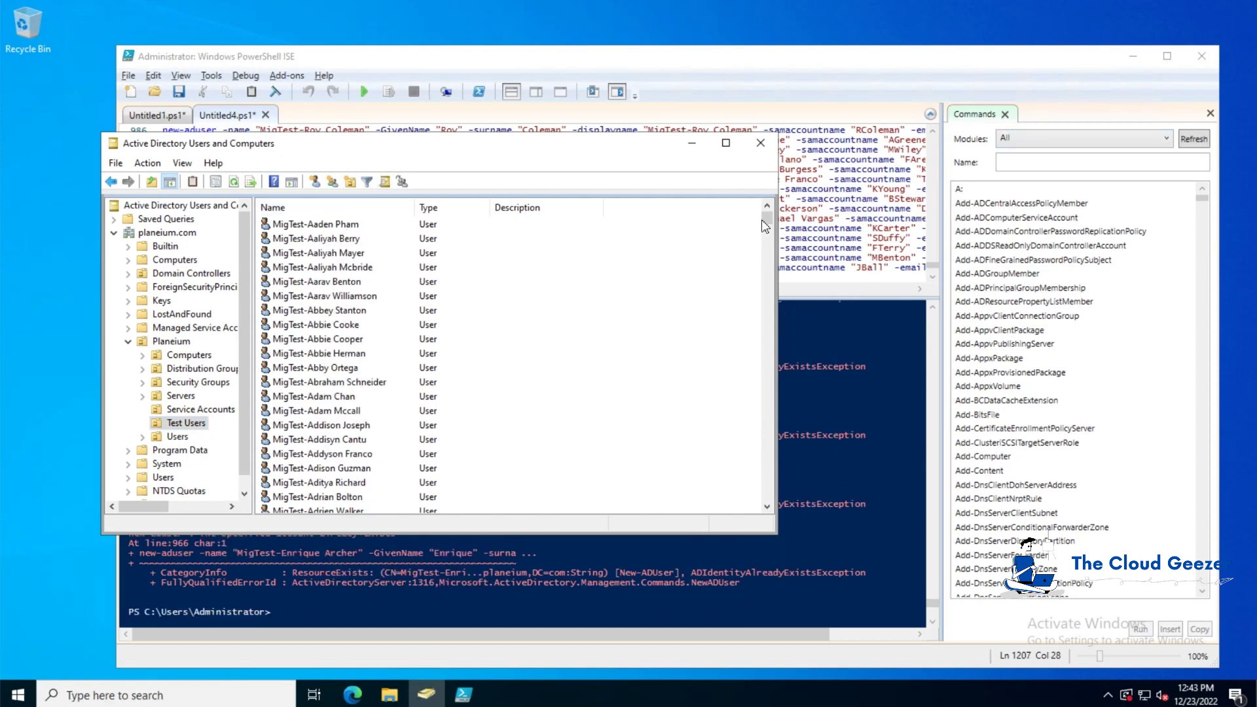
left_click(767, 472)
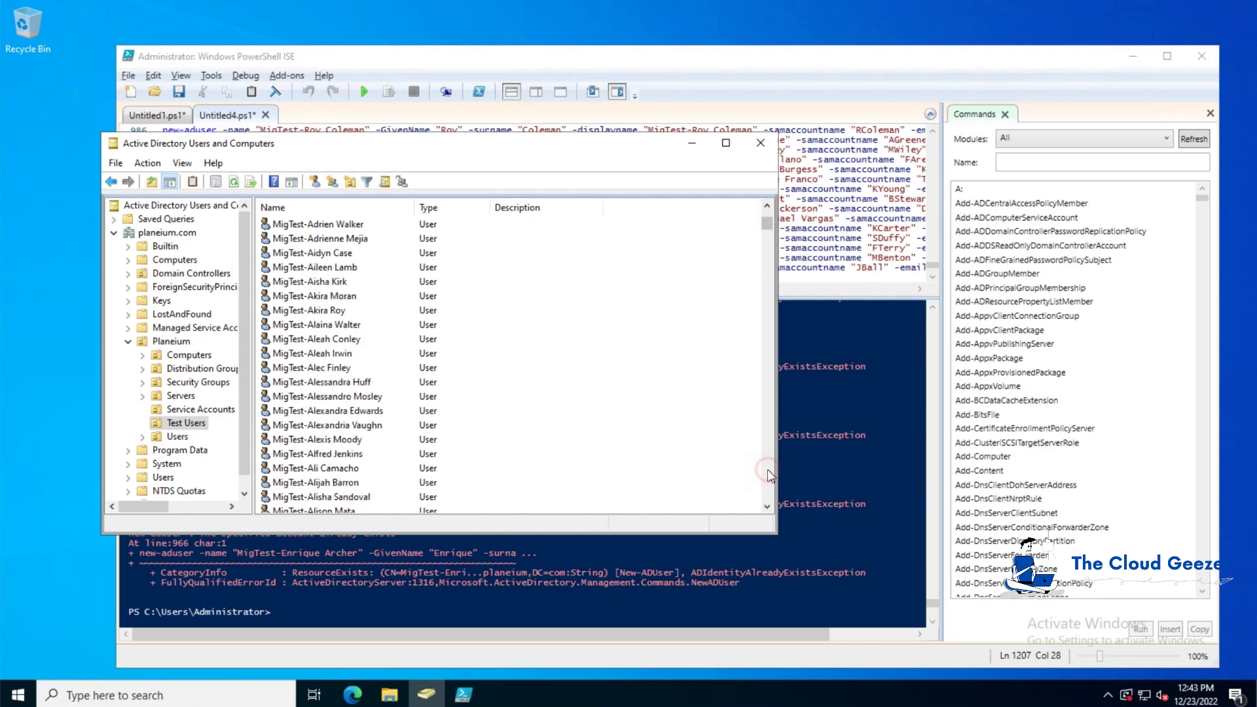
left_click(767, 473)
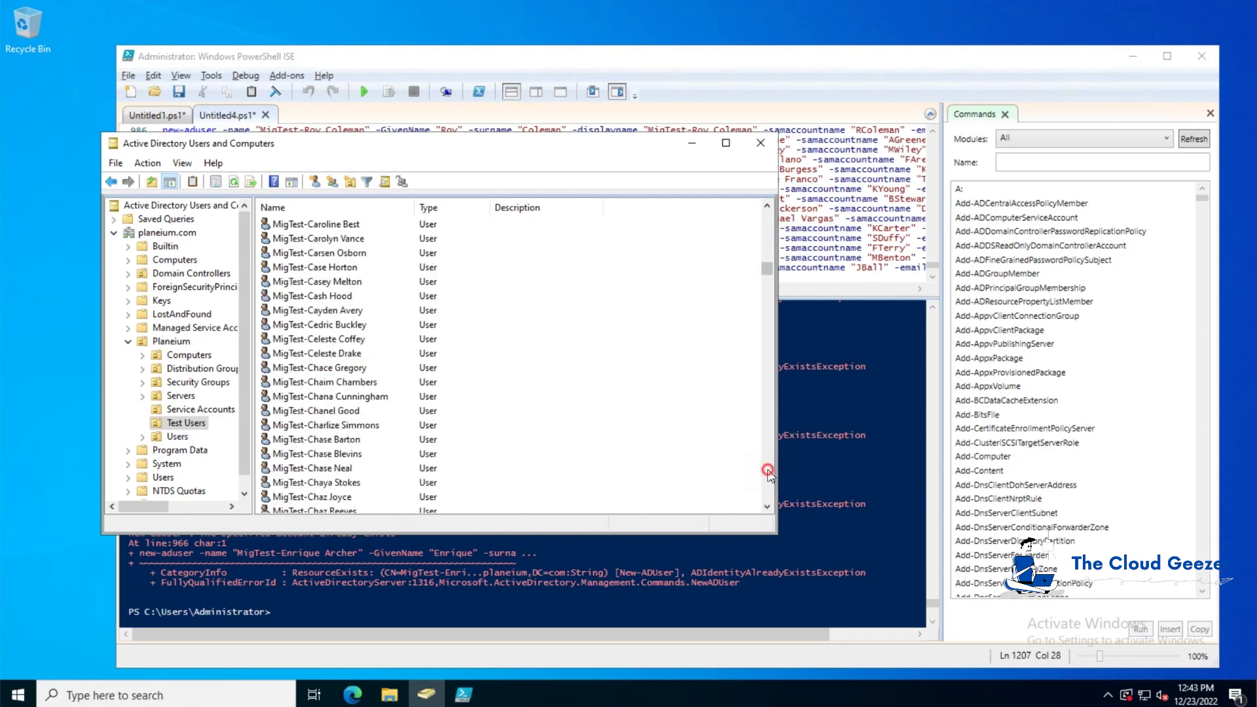
left_click(767, 473)
left_click(767, 473)
left_click(767, 472)
left_click(768, 473)
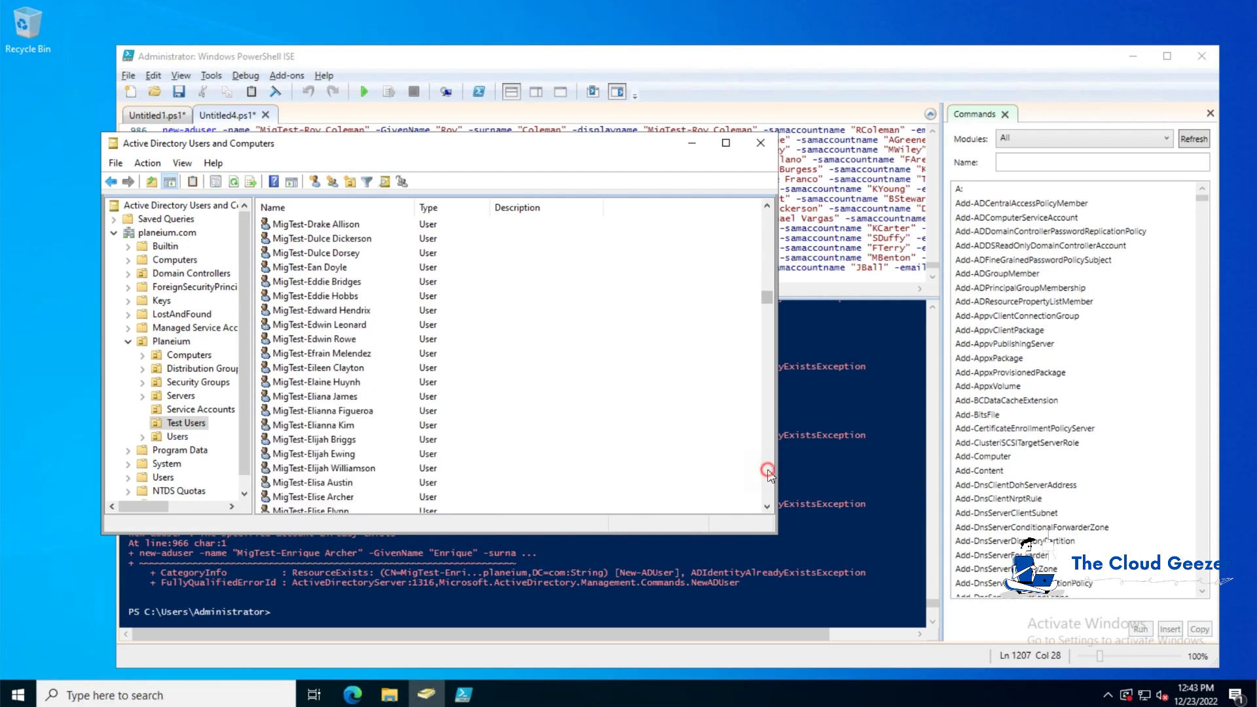
left_click(767, 473)
left_click(767, 472)
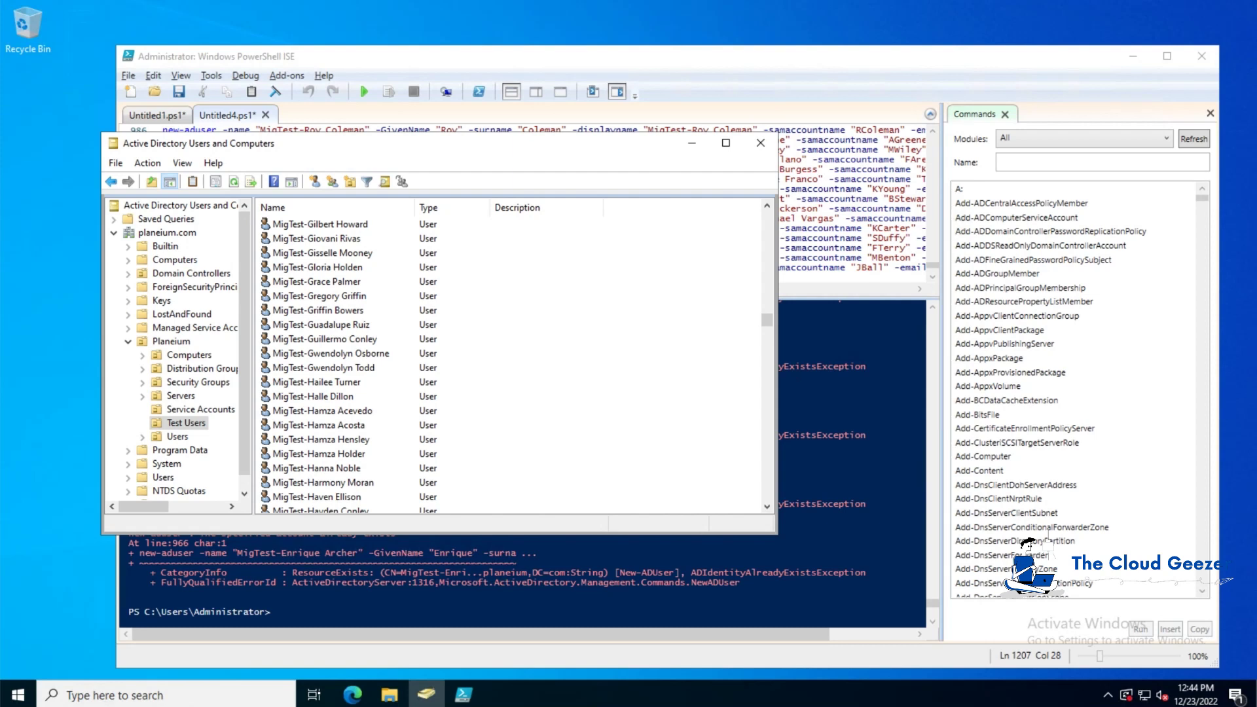
mouse_move(426, 694)
left_click(347, 661)
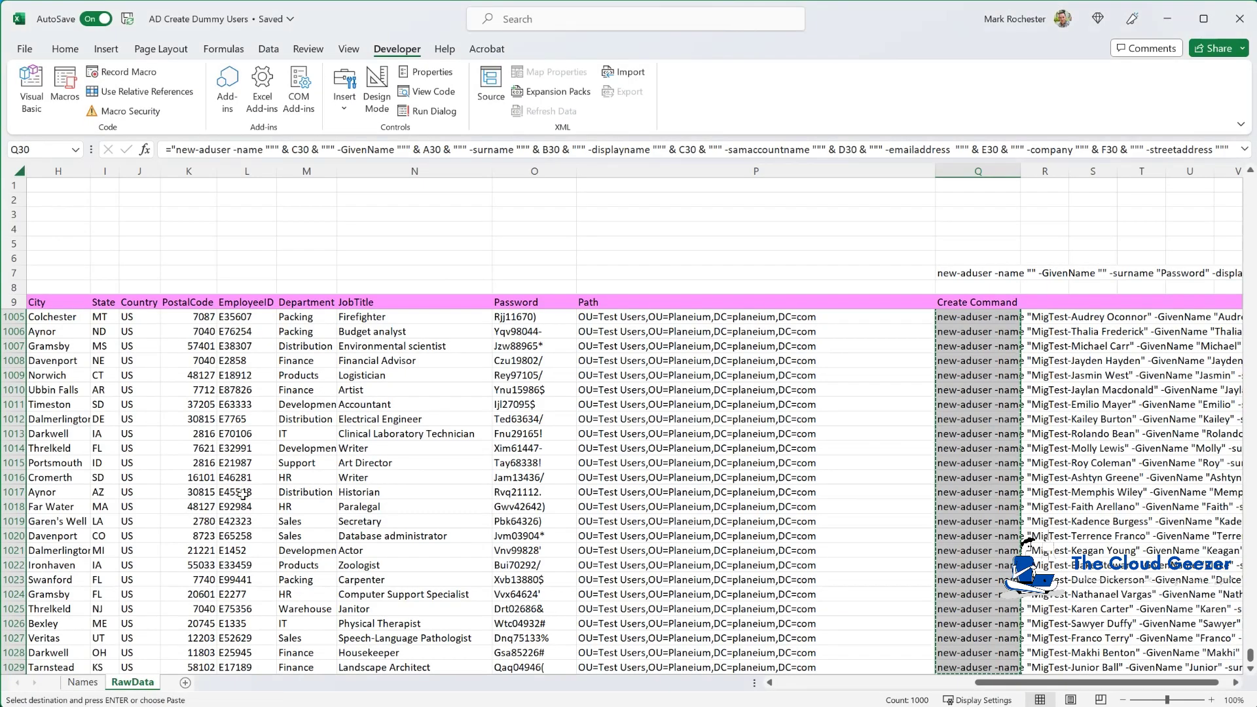
Step: Deselect the Create Command column, return RawData to cell A1, and switch to the Names sheet
left_click(95, 638)
key("ctrl+Home")
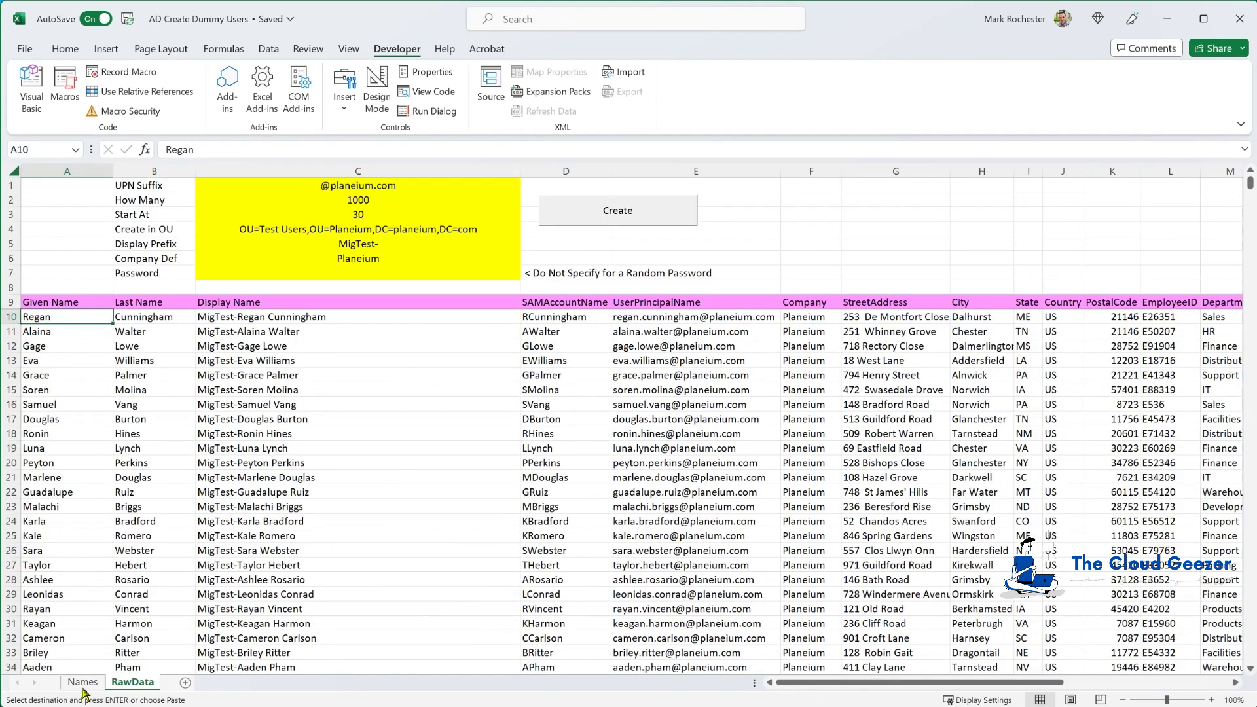
left_click(80, 683)
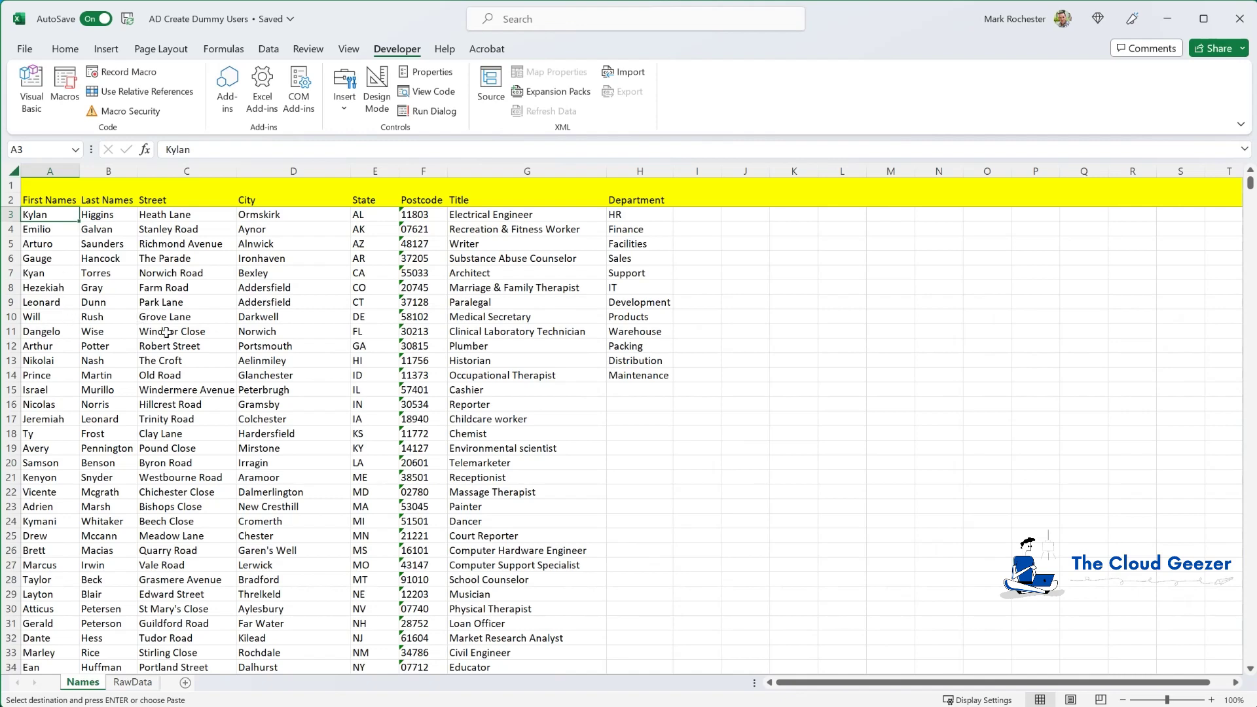
Step: Browse the name, street, city, postcode, title and department lists, then return to RawData
scroll(196, 342, "down", 1)
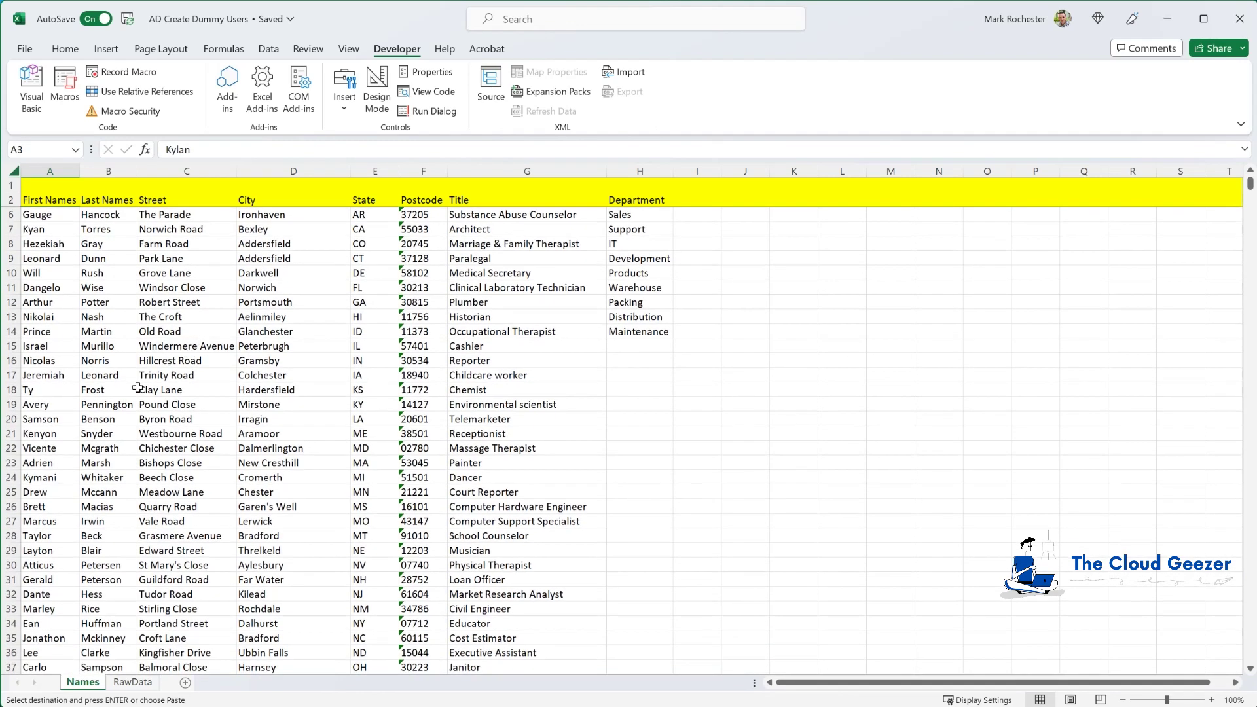
scroll(134, 387, "down", 2)
scroll(130, 392, "down", 1)
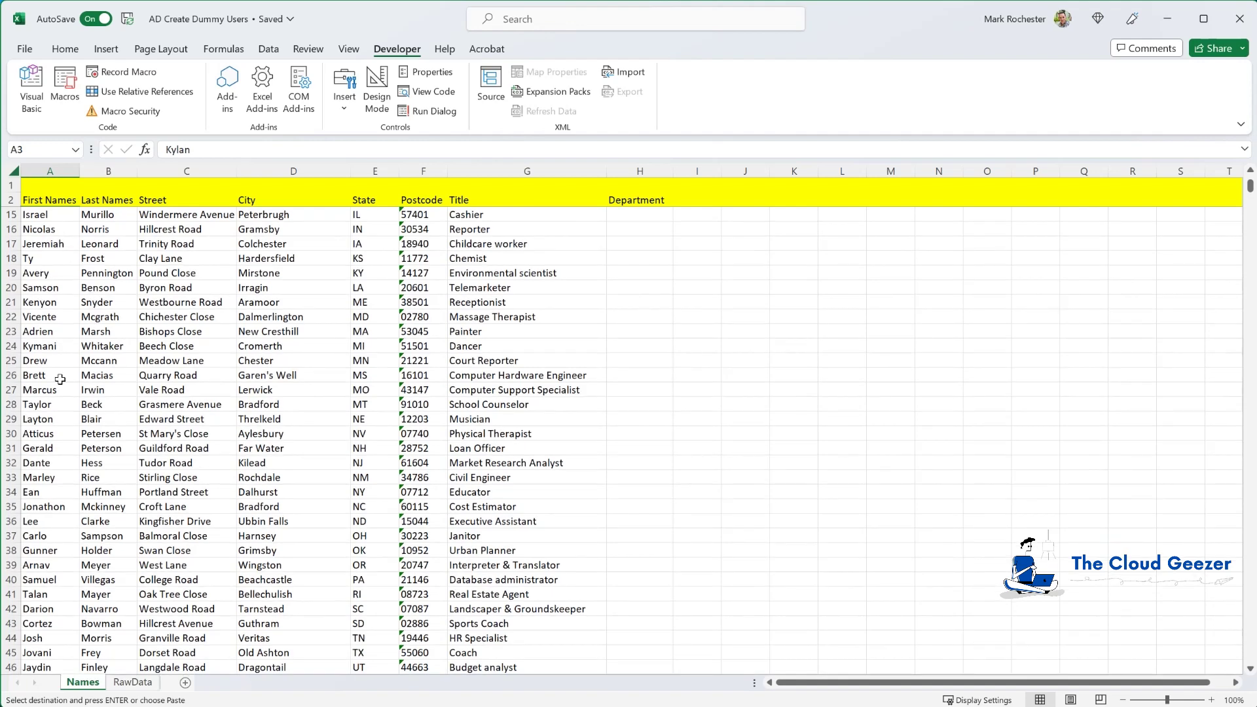
scroll(59, 378, "up", 4)
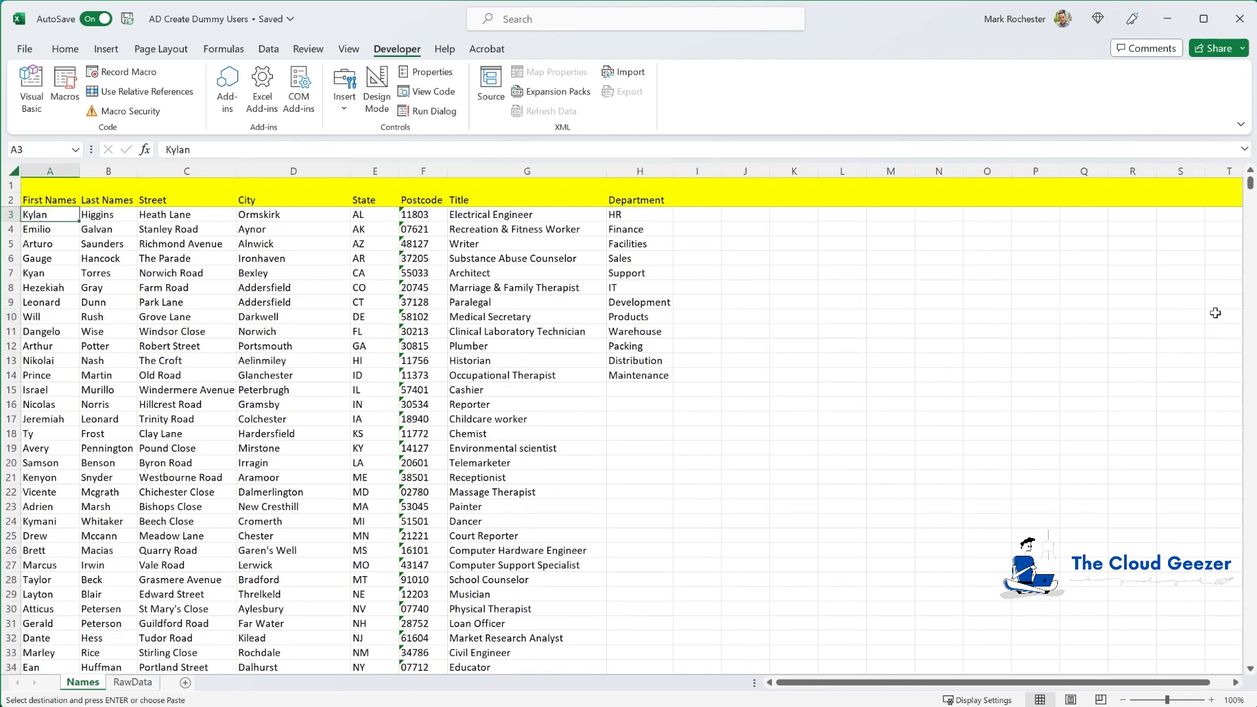
scroll(1252, 663, "down", 20)
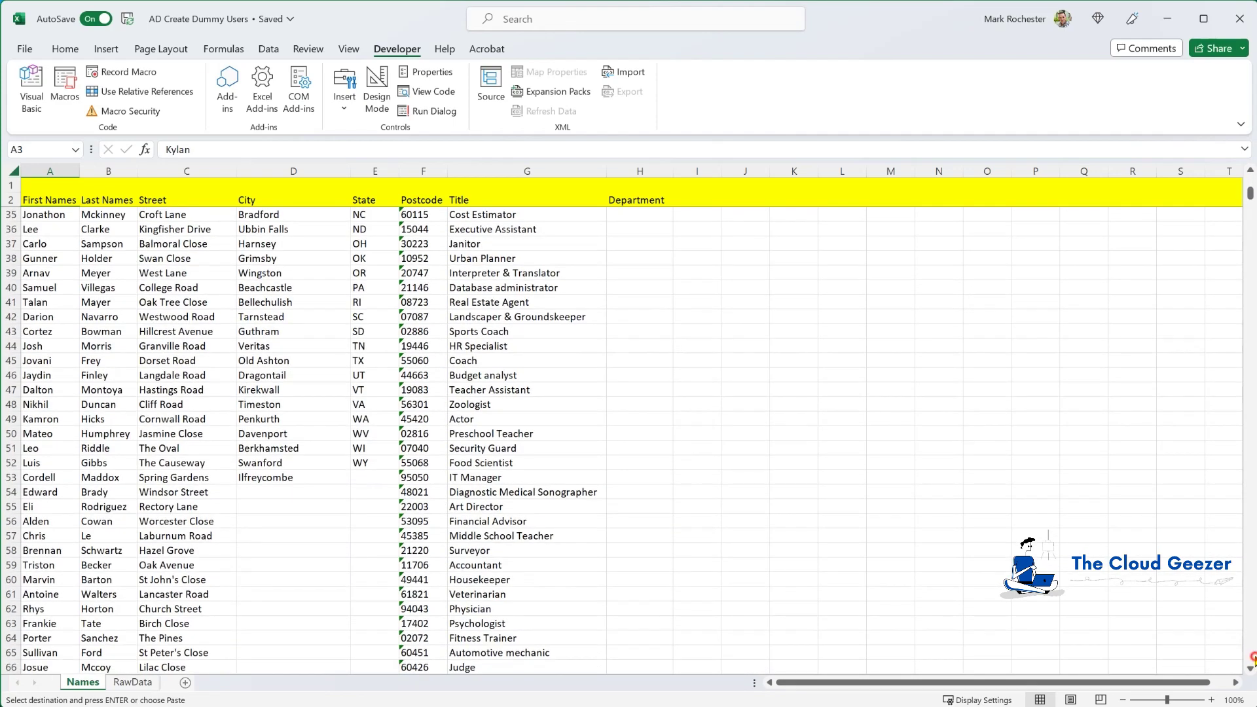
scroll(1252, 662, "down", 20)
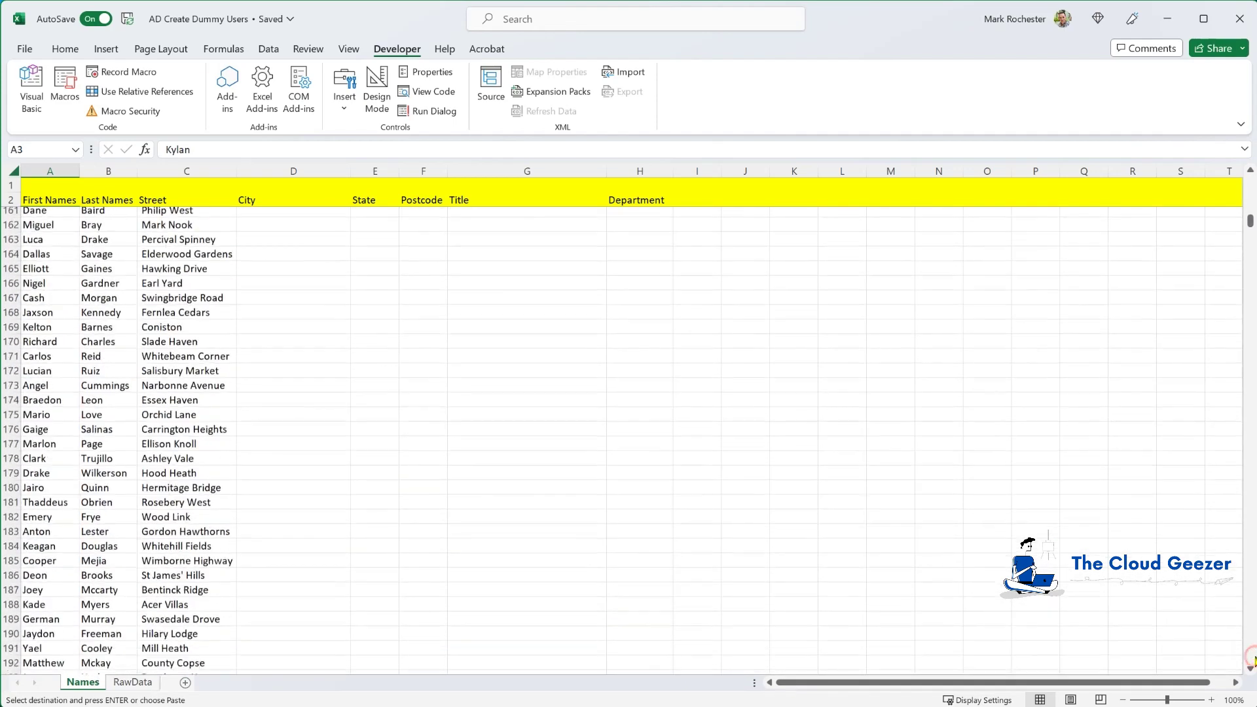
scroll(1252, 661, "down", 20)
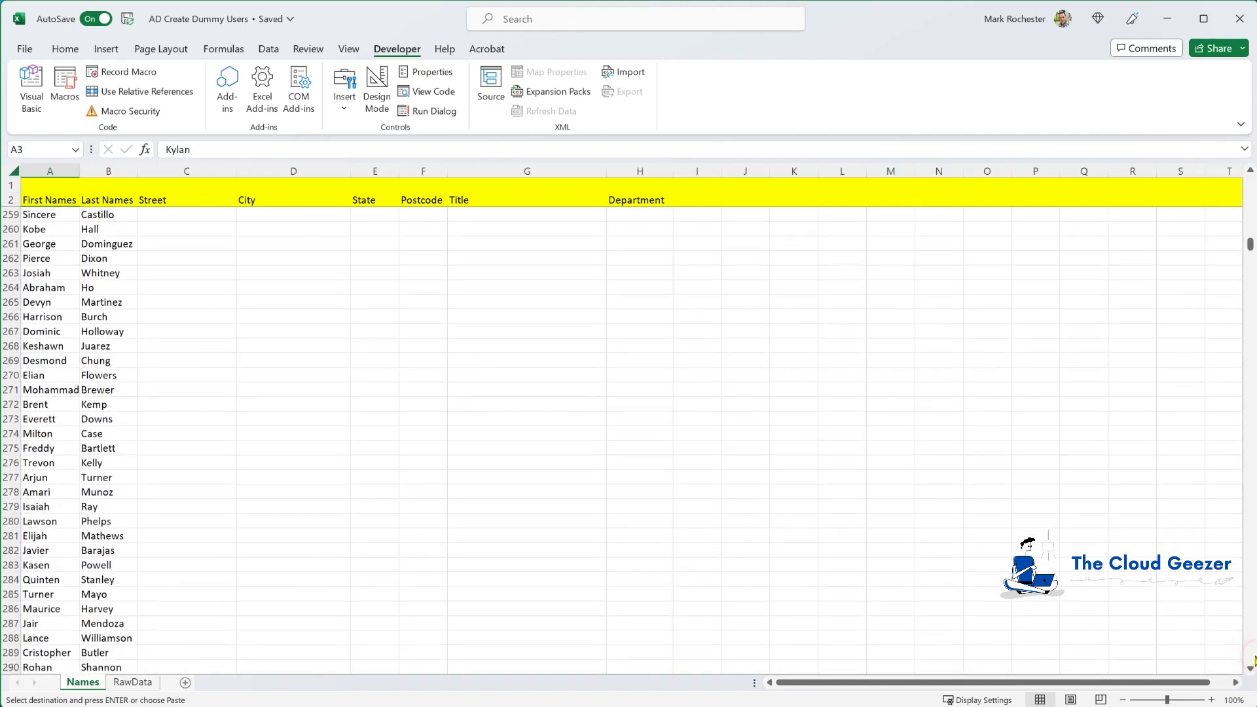
scroll(1252, 660, "down", 20)
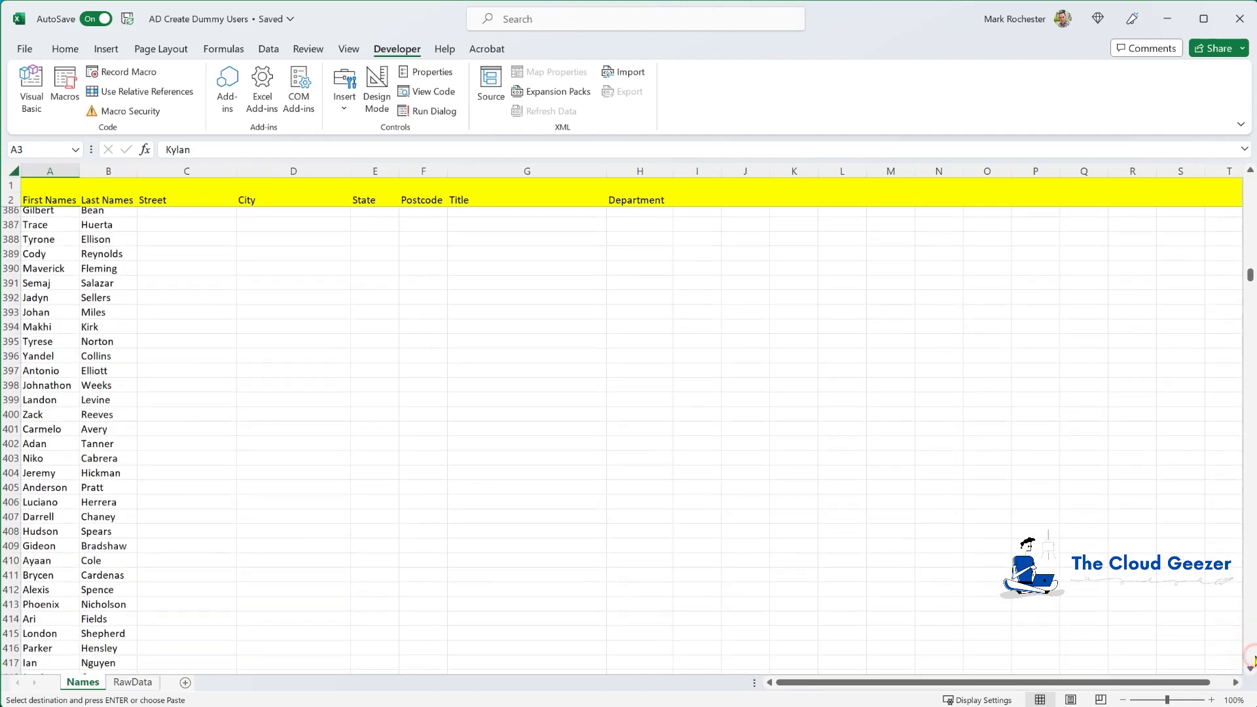
scroll(1252, 656, "down", 3)
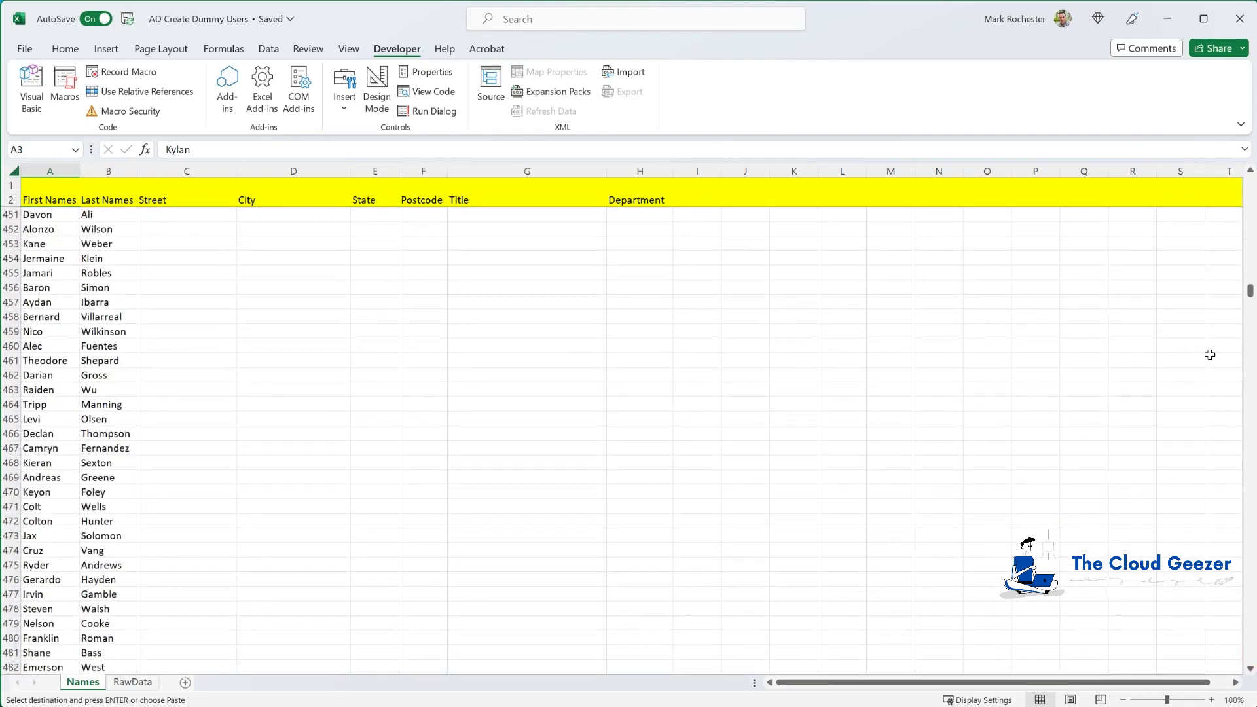
scroll(1252, 661, "down", 11)
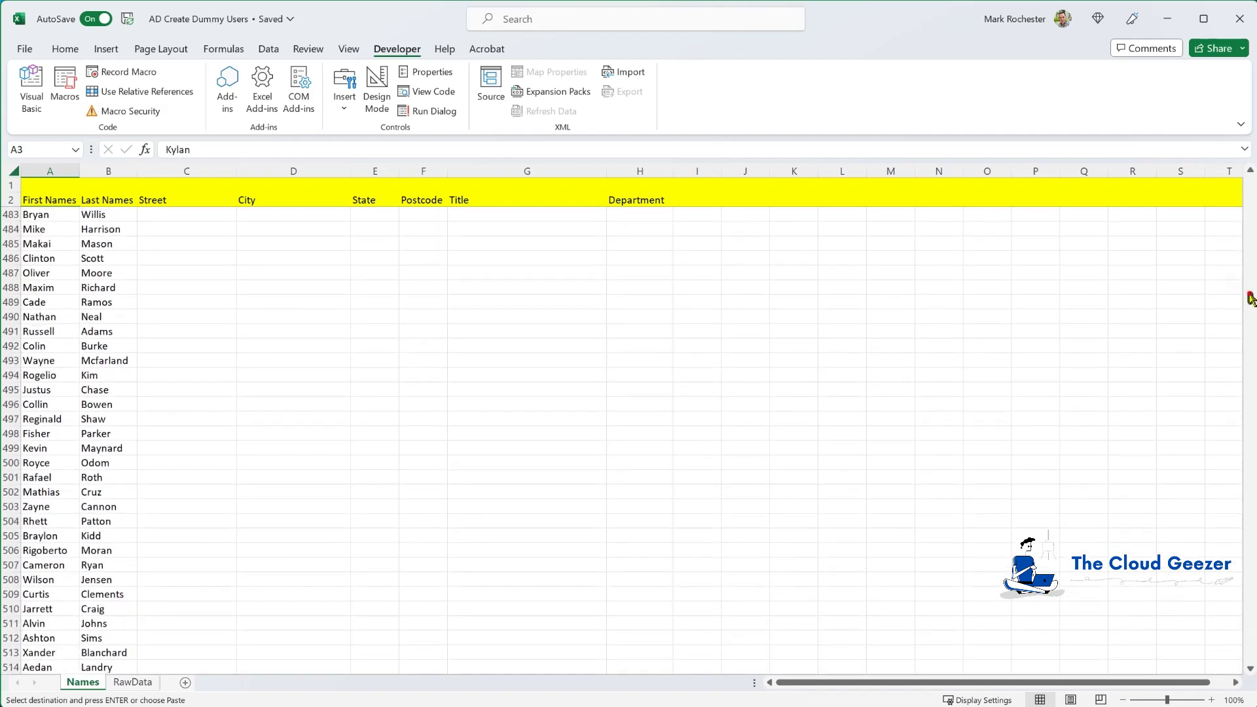
left_click_drag(1250, 298, 1188, 206)
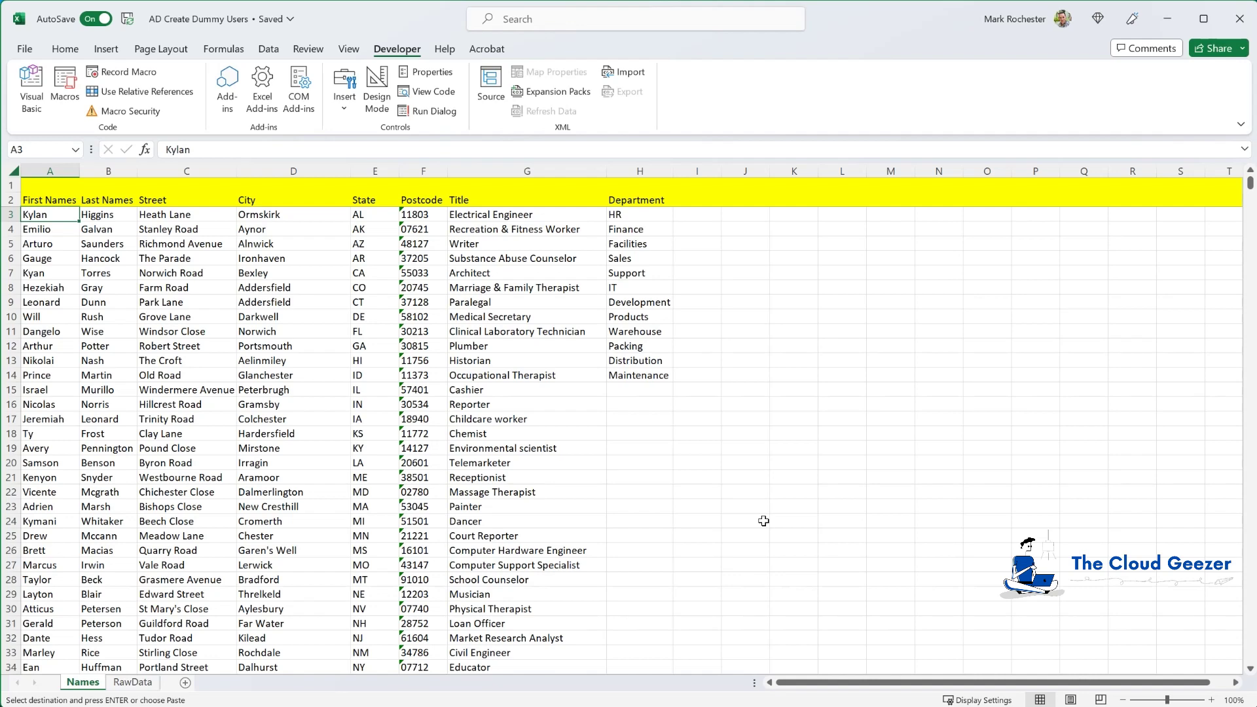
left_click(131, 682)
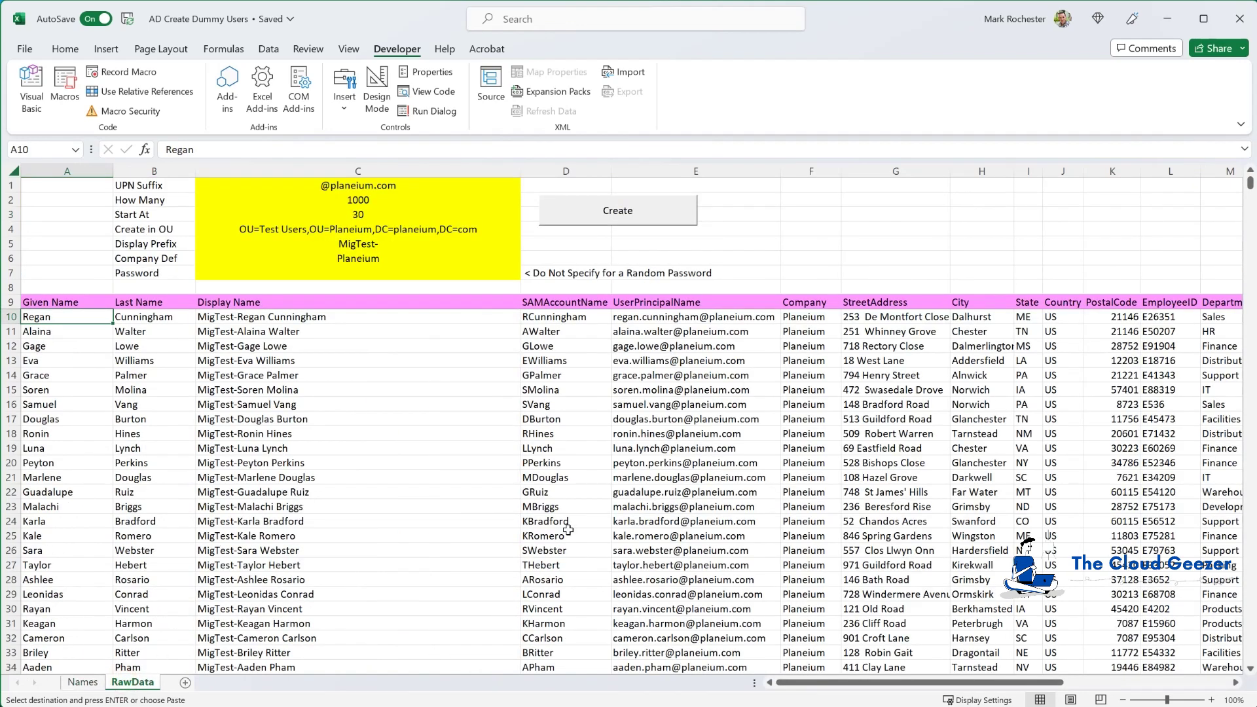